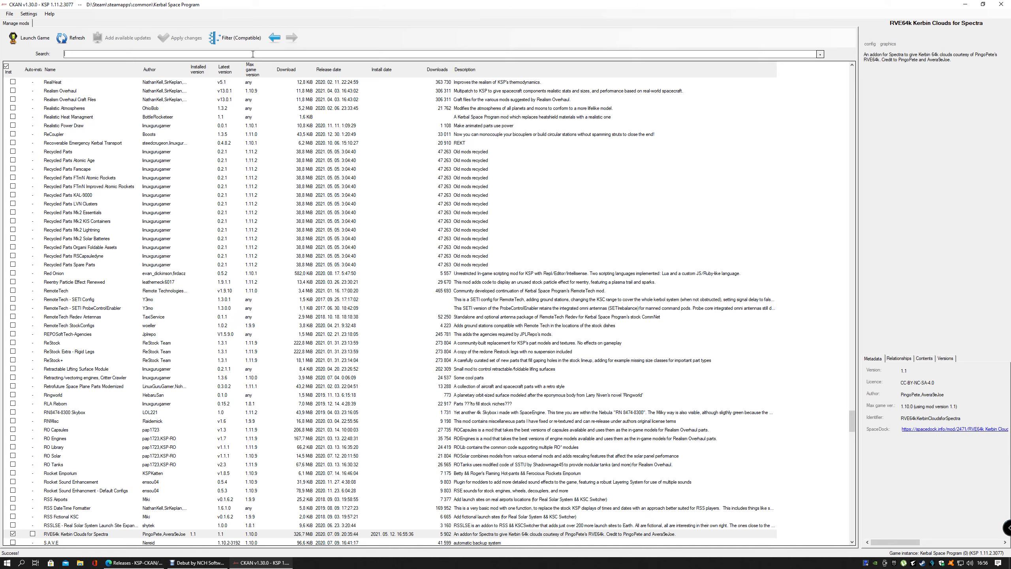
# - Find the Textures Unlimited mod by searching for "textures unlimited" and install it
pyautogui.write('texture')
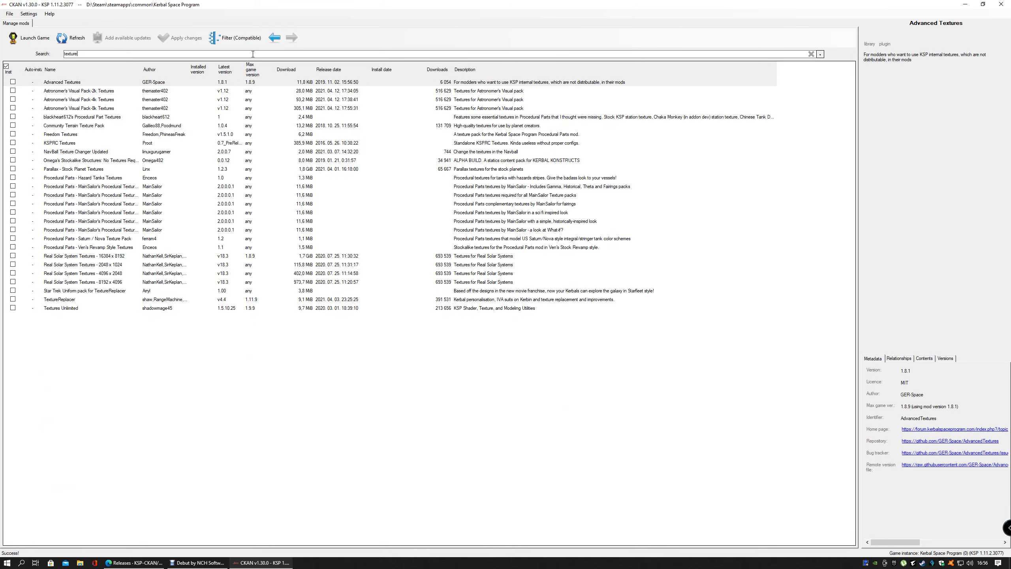
pyautogui.write('s unlimited')
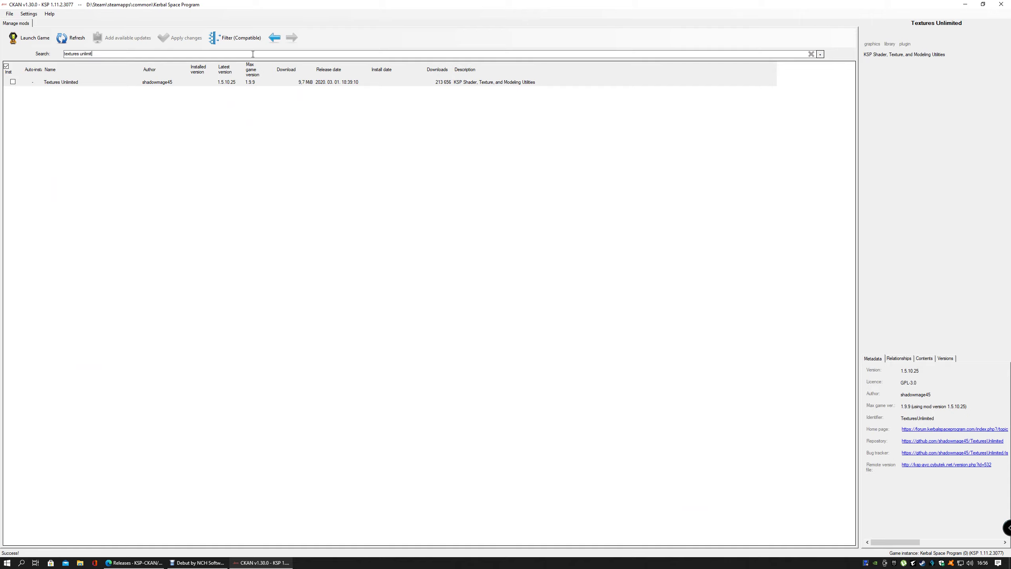
pyautogui.click(13, 82)
pyautogui.click(187, 38)
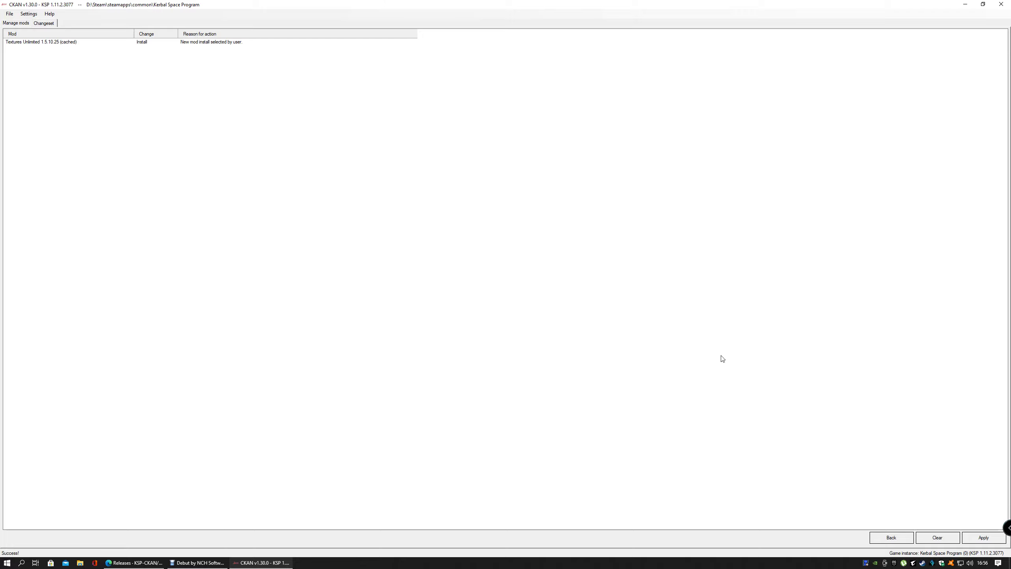
pyautogui.click(969, 538)
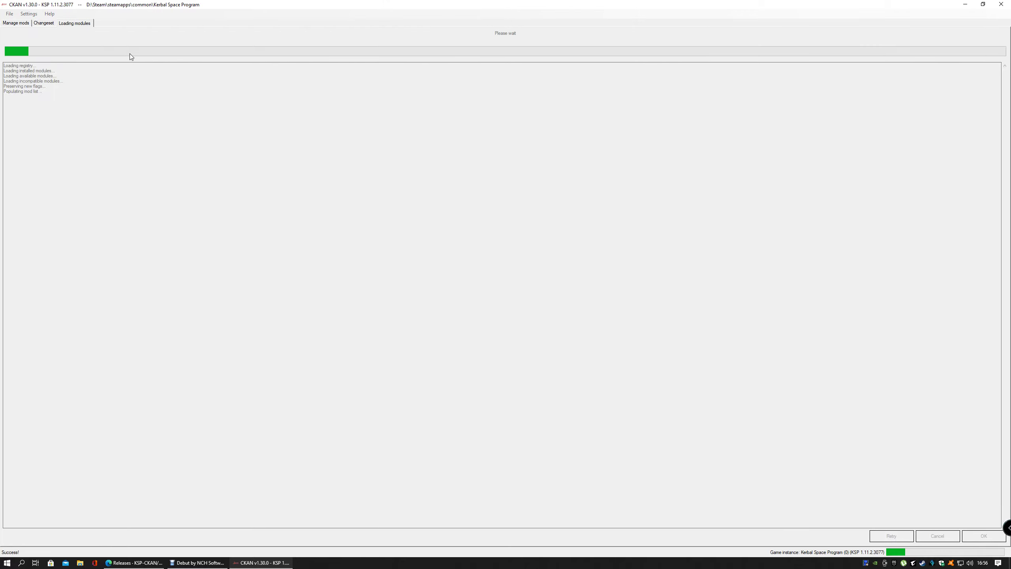
# - Search the mod list for "Magpie" and install Magpie Mods
pyautogui.hotkey('ctrl', 'f')
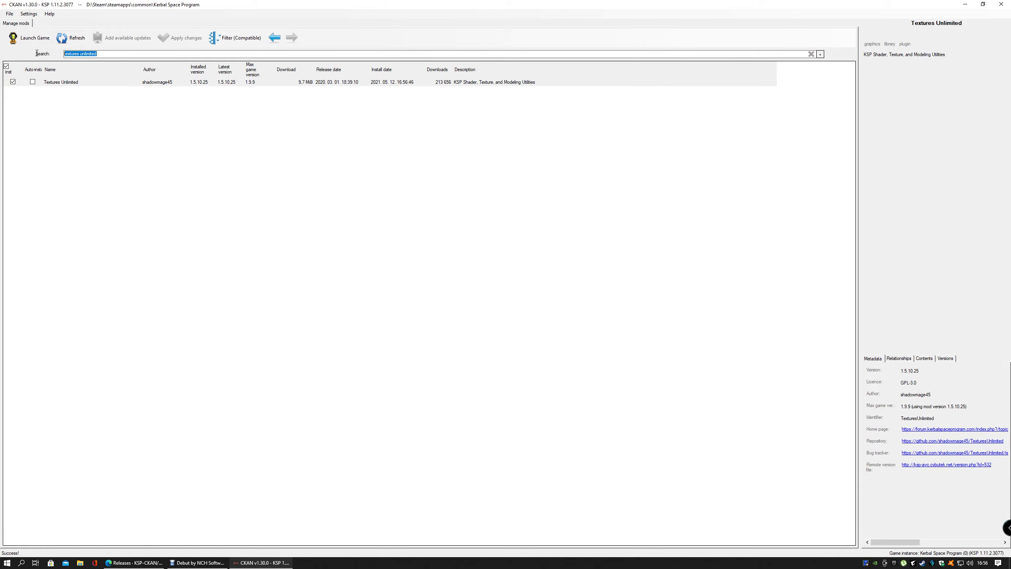
pyautogui.press('BackSpace')
pyautogui.write('Magpie')
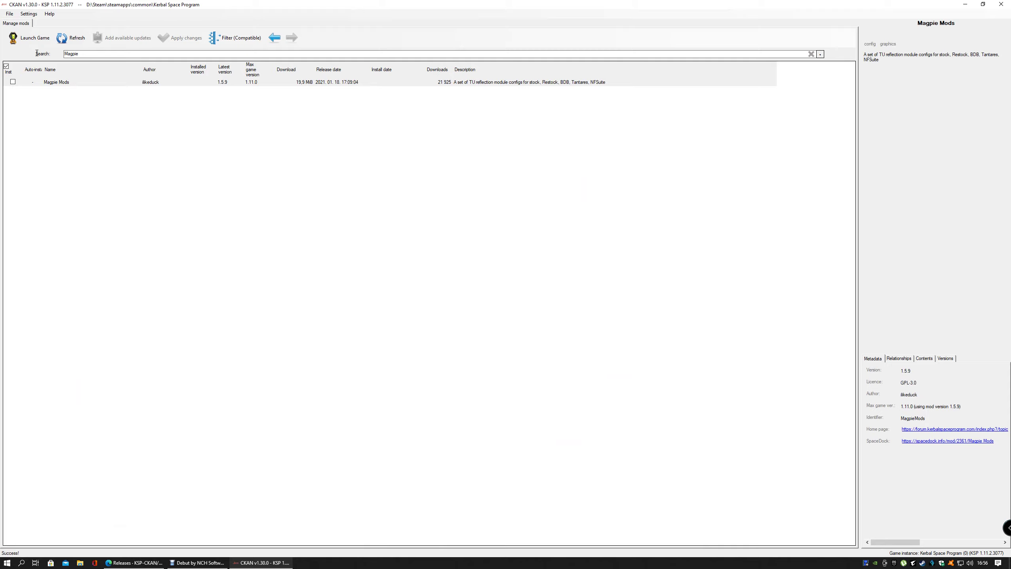
pyautogui.click(13, 82)
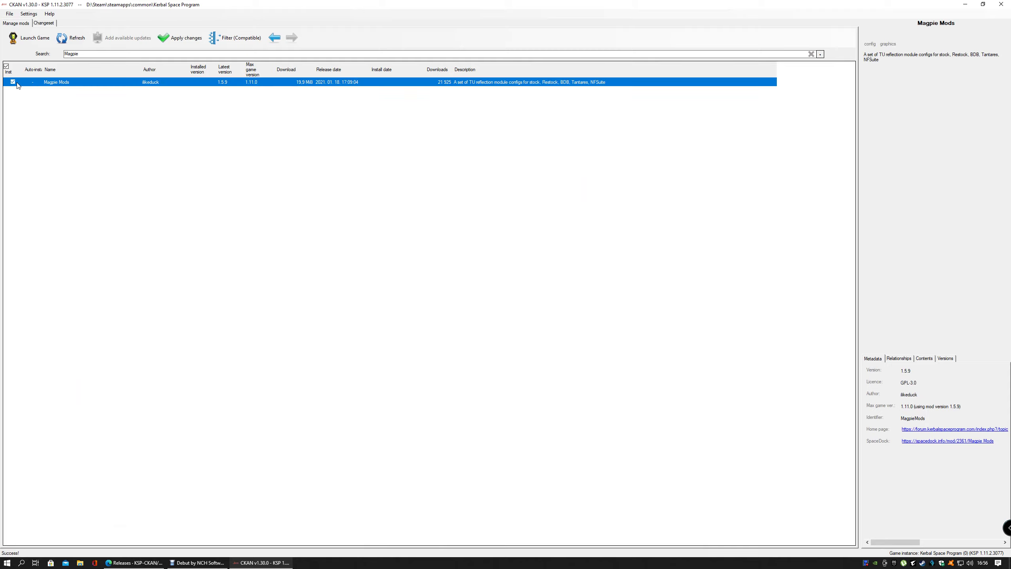
pyautogui.click(180, 37)
pyautogui.click(30, 43)
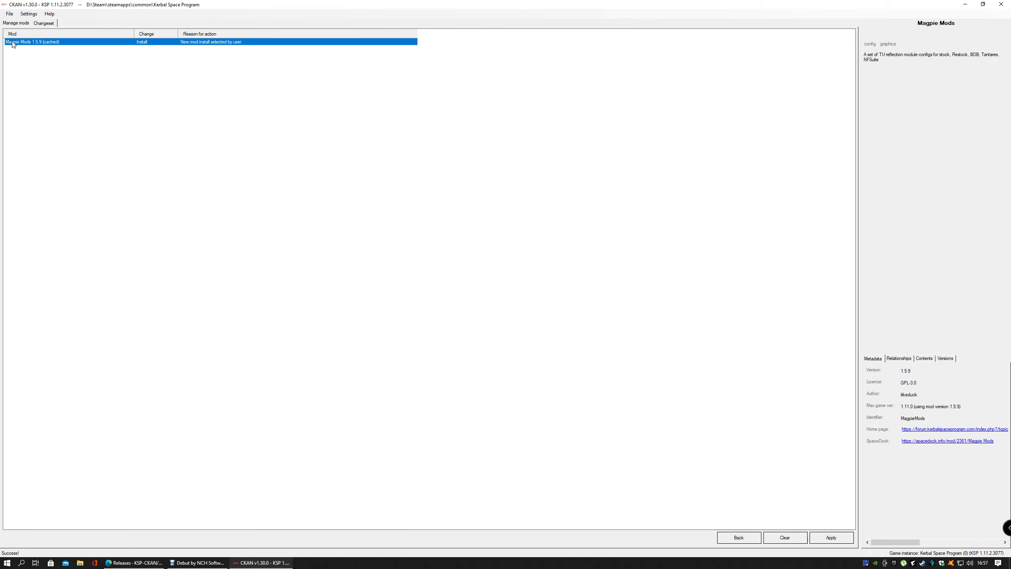
pyautogui.click(822, 537)
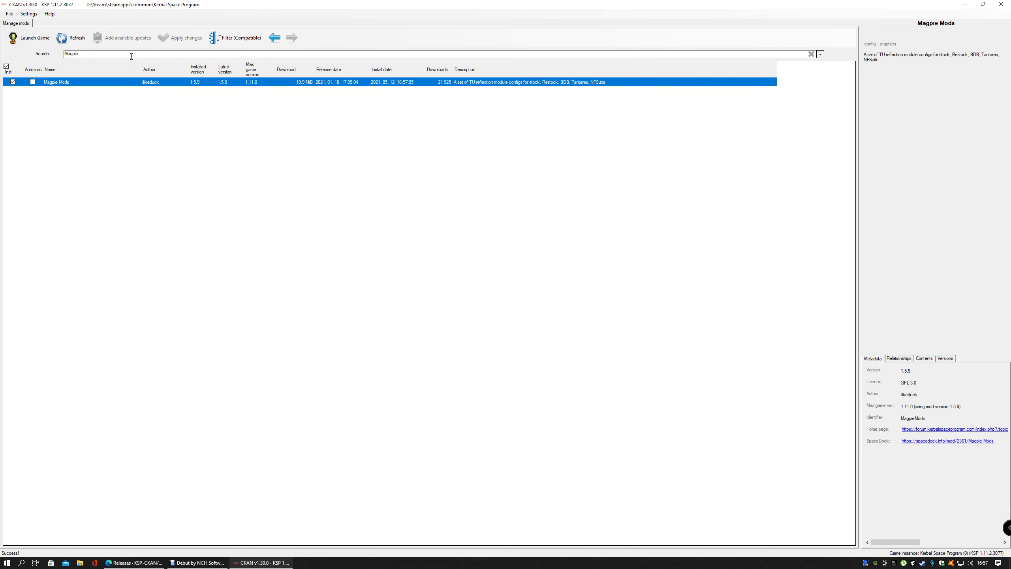
# - Search the mod list for "reentr" and install Reentry Particle Effect Renewed
pyautogui.moveTo(131, 55); pyautogui.dragTo(29, 53)
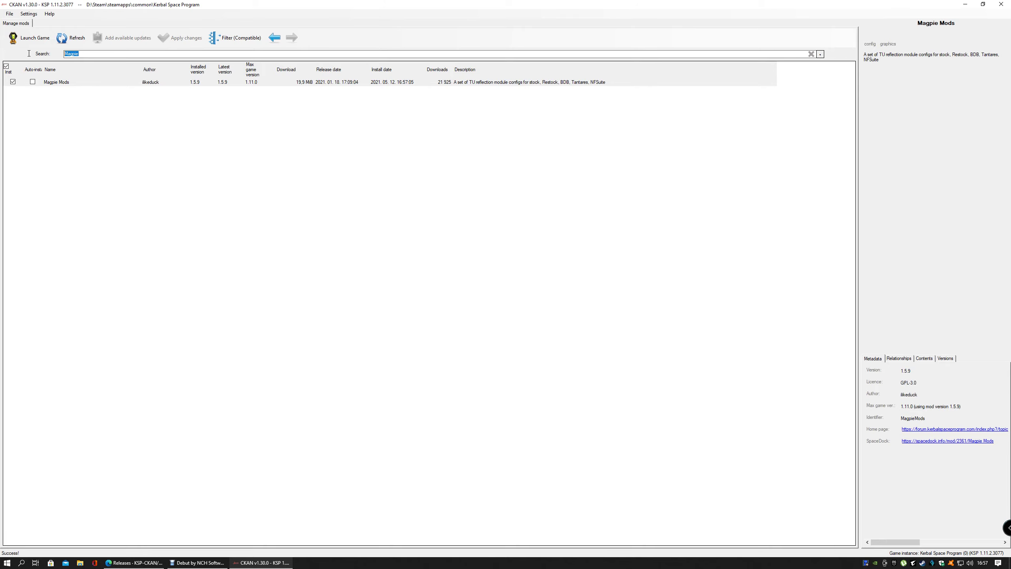
pyautogui.write('reentr')
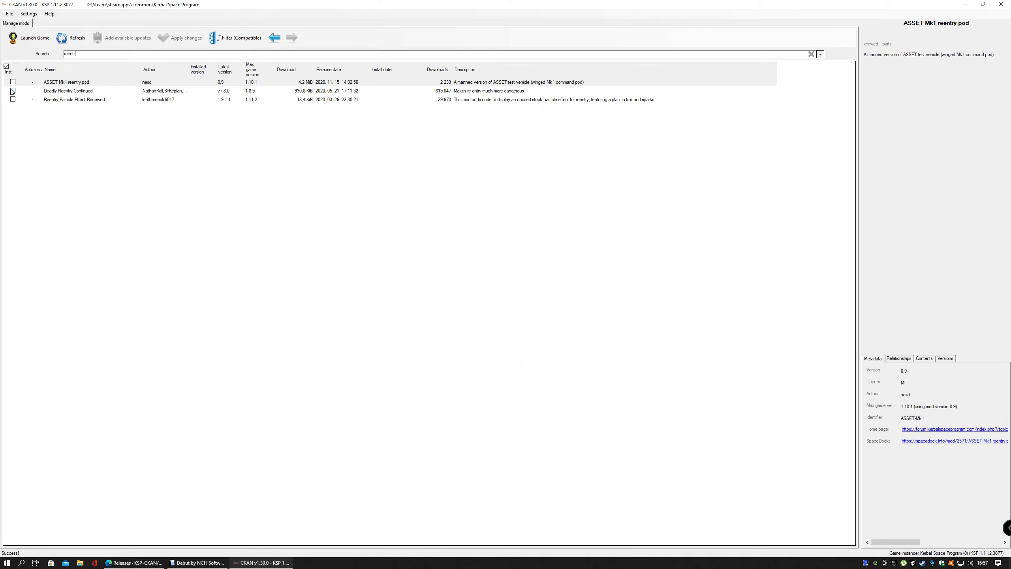
pyautogui.click(12, 99)
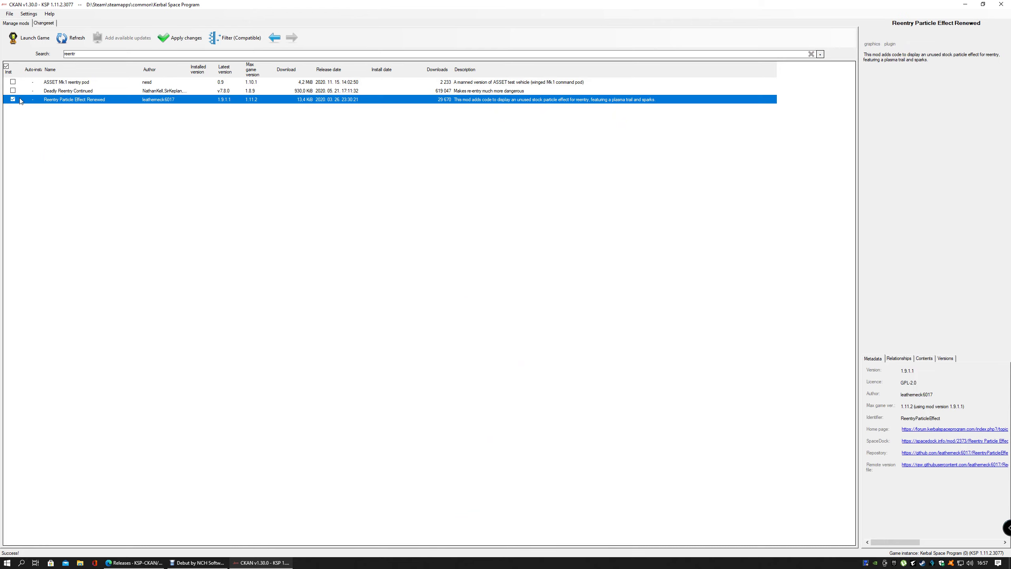
pyautogui.click(171, 39)
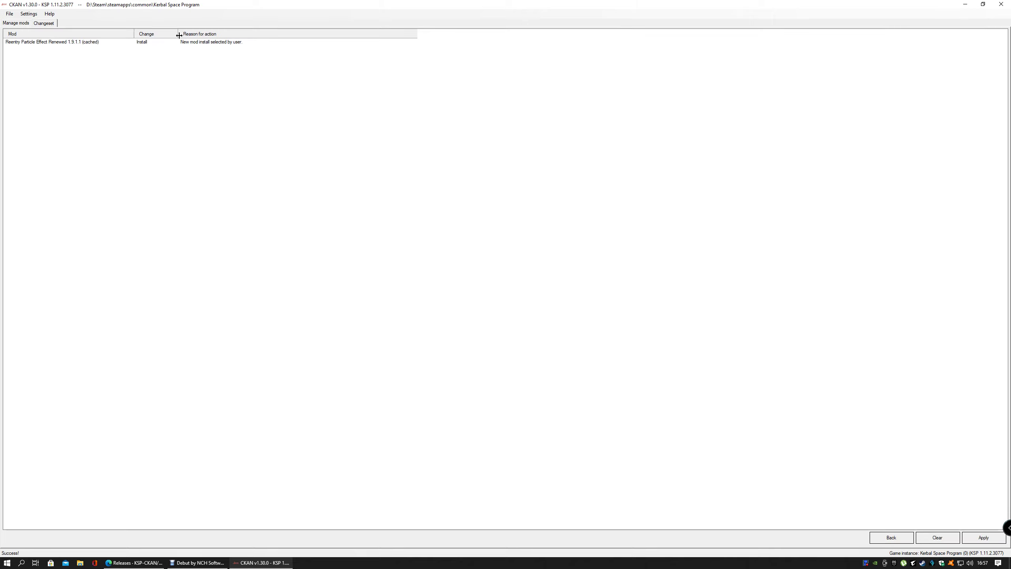
pyautogui.click(968, 535)
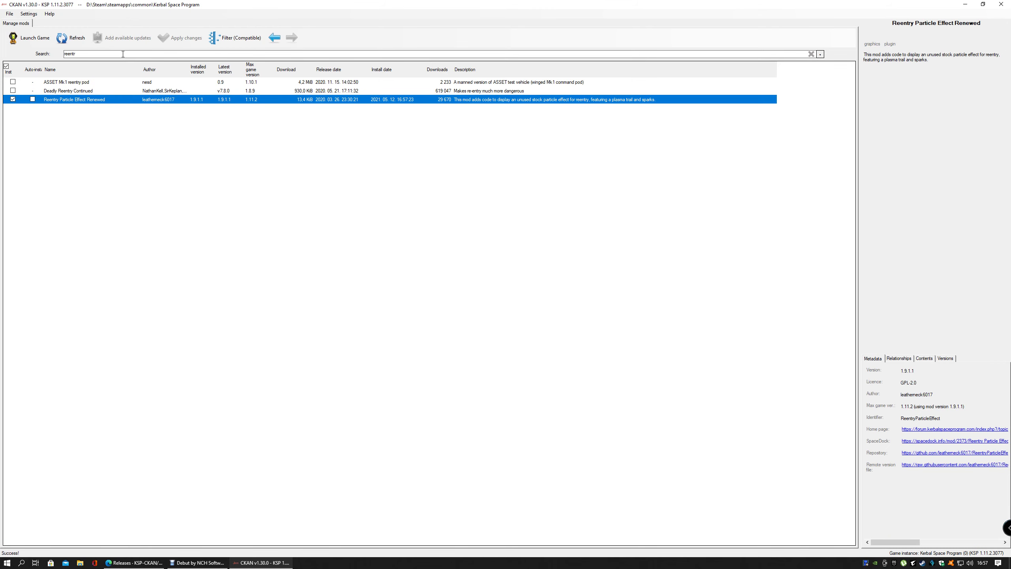
# - Search the mod list for "dis" and then for "planets" to check the related mods
pyautogui.hotkey('ctrl', 'f')
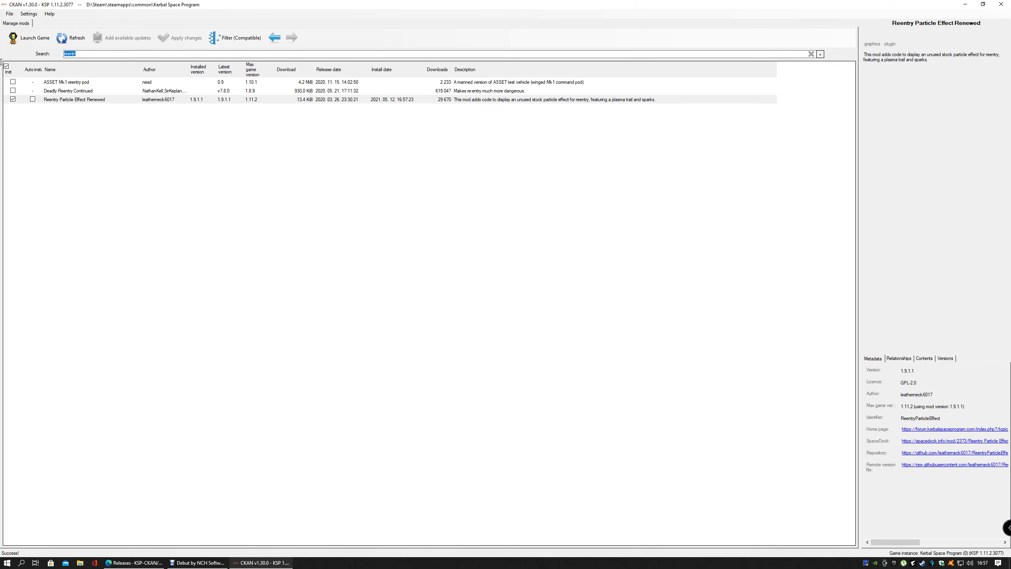
pyautogui.write('dis')
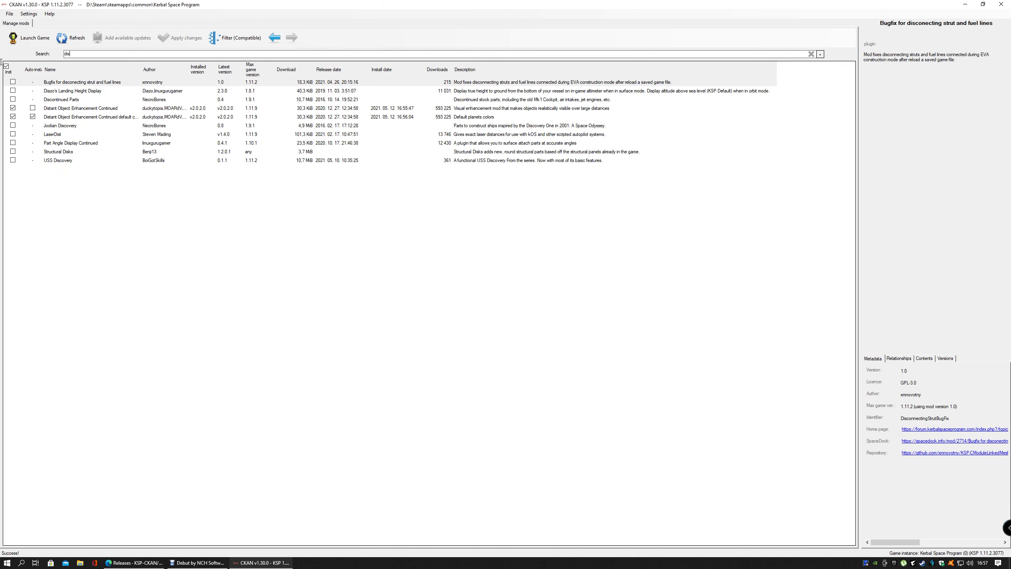
pyautogui.press('BackSpace')
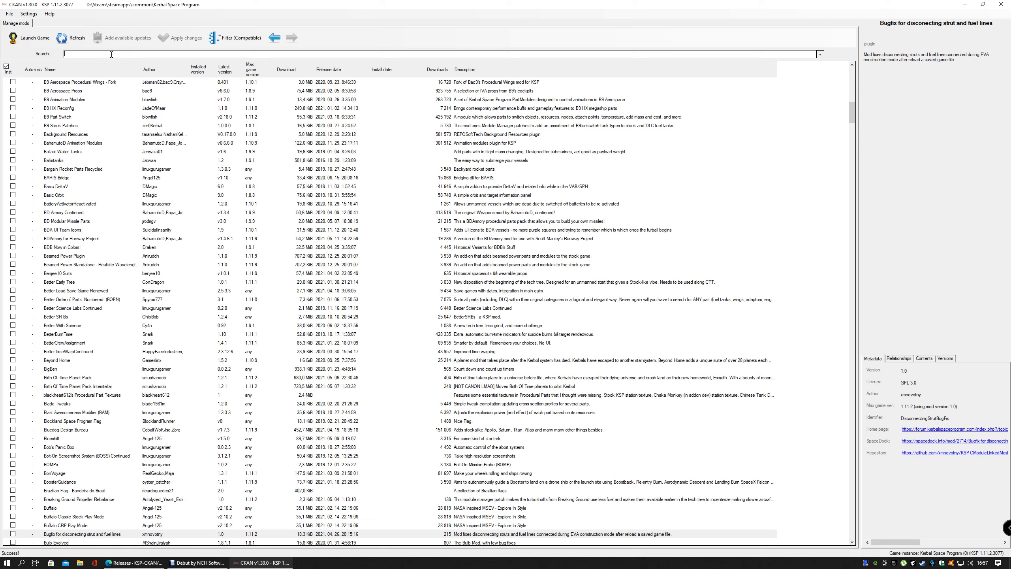
pyautogui.write('p')
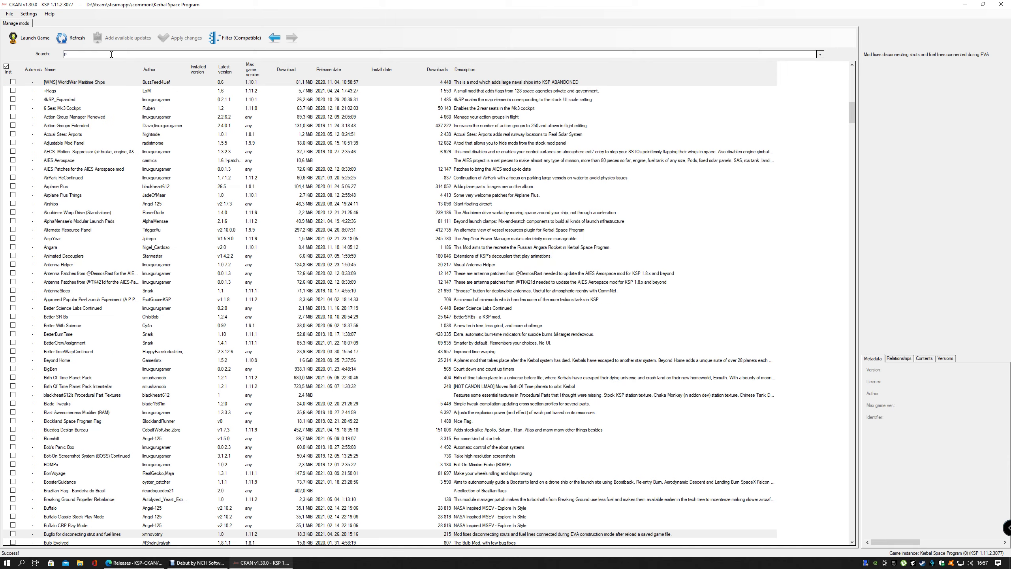
pyautogui.write('lanets')
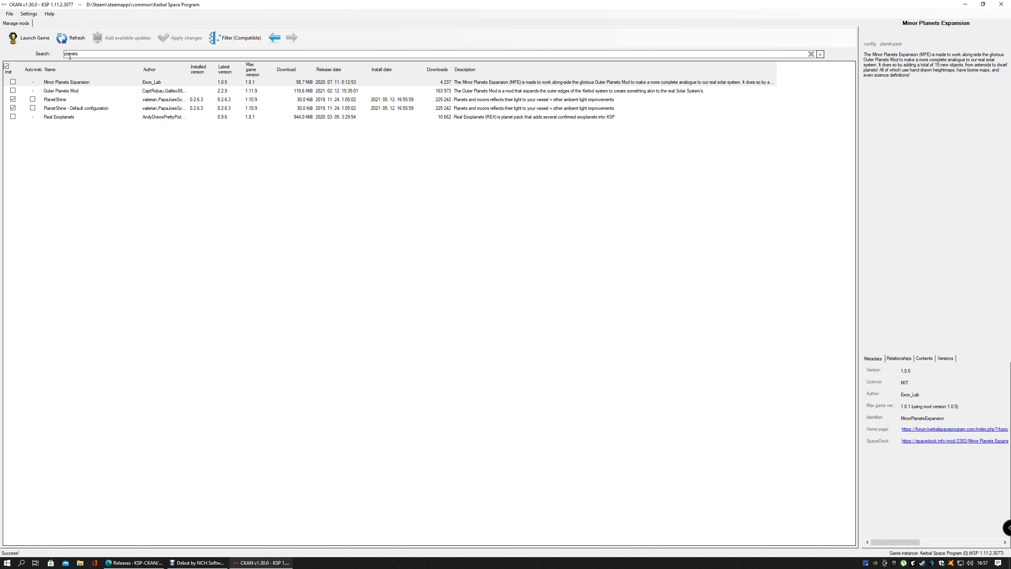
# - Clear the search and filter the mod list to show only installed mods
pyautogui.hotkey('ctrl', 'a')
pyautogui.press('BackSpace')
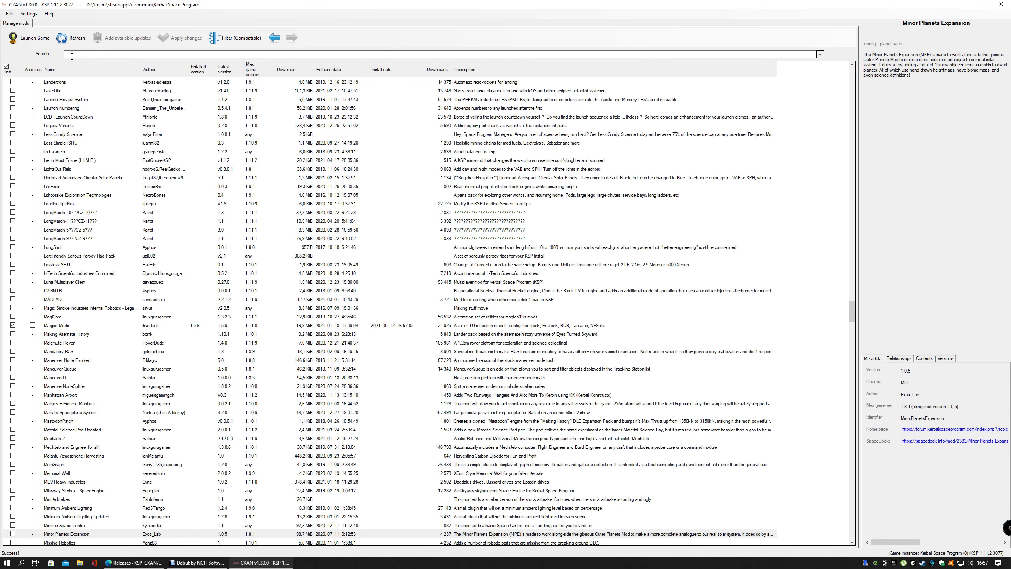
pyautogui.click(235, 38)
pyautogui.click(232, 60)
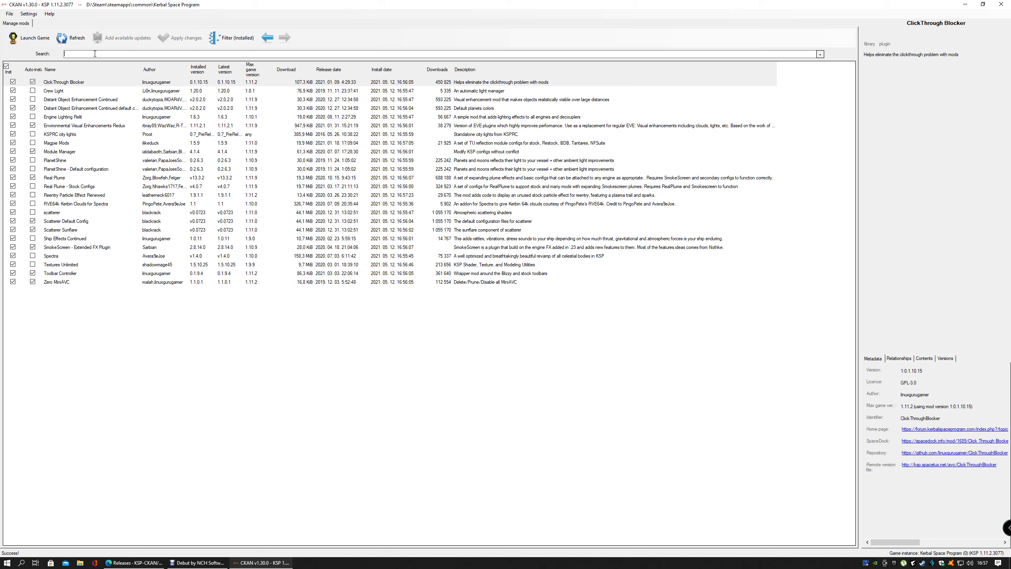
# - Minimize the mod manager, switch to the Edge browser and search Google for "ks3p"
pyautogui.click(965, 4)
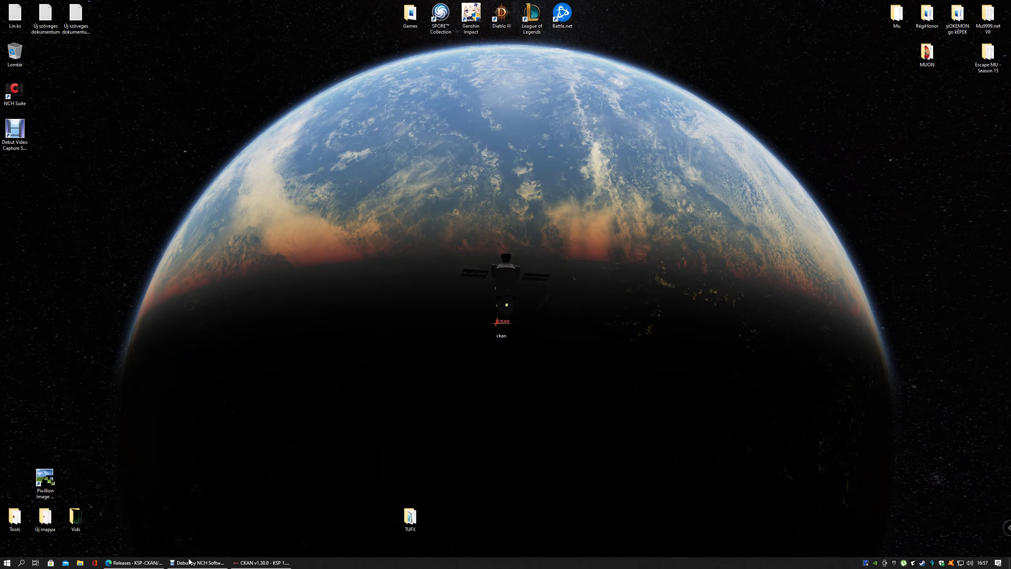
pyautogui.click(133, 562)
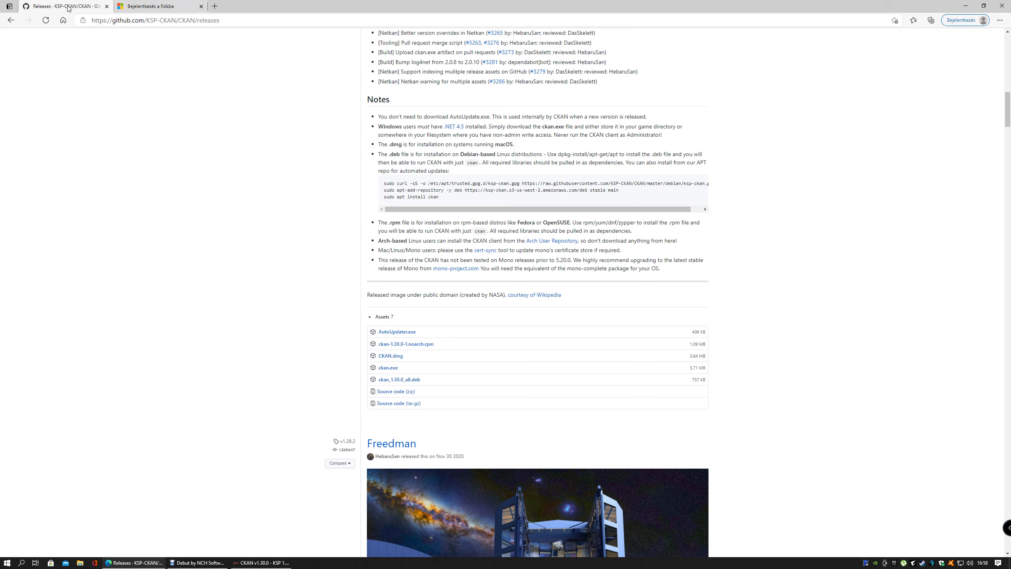
pyautogui.click(11, 20)
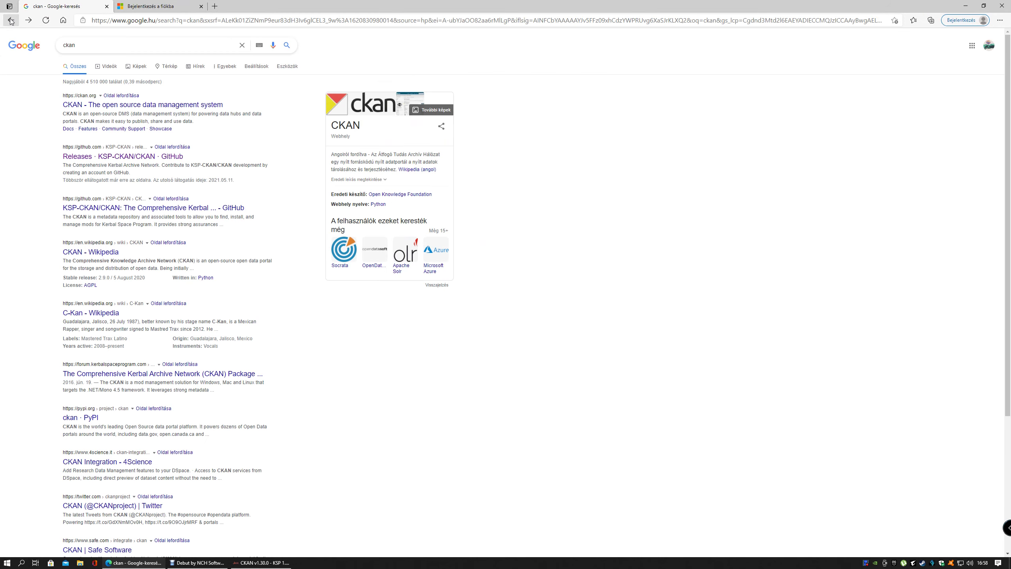
pyautogui.doubleClick(70, 45)
pyautogui.press('BackSpace')
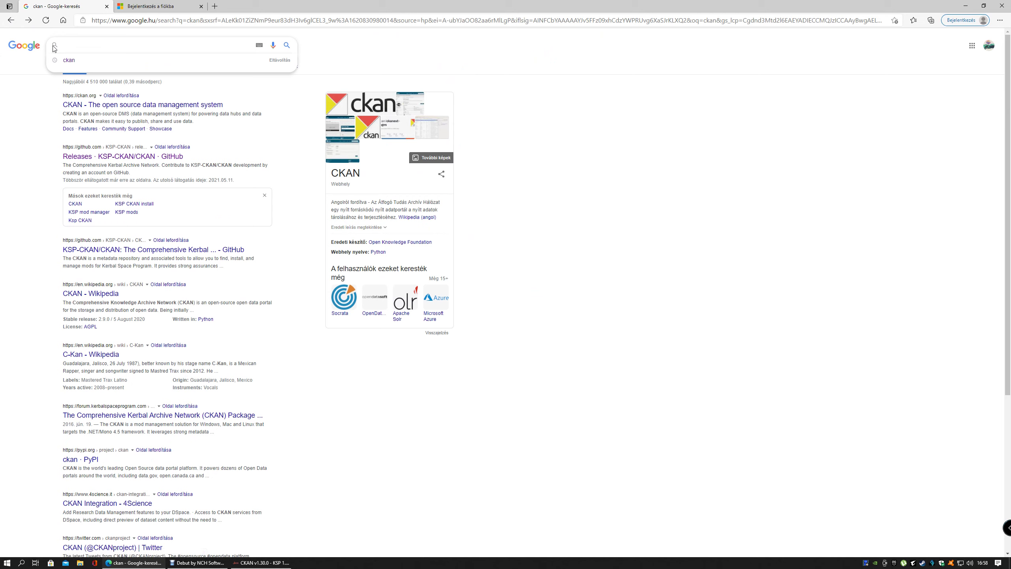
pyautogui.write('ks3p')
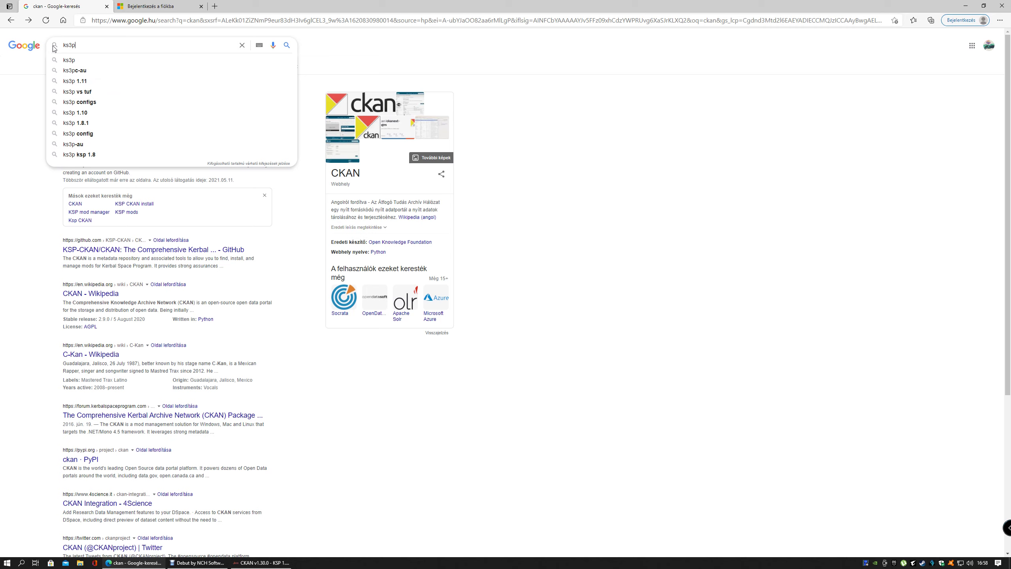
pyautogui.press('Return')
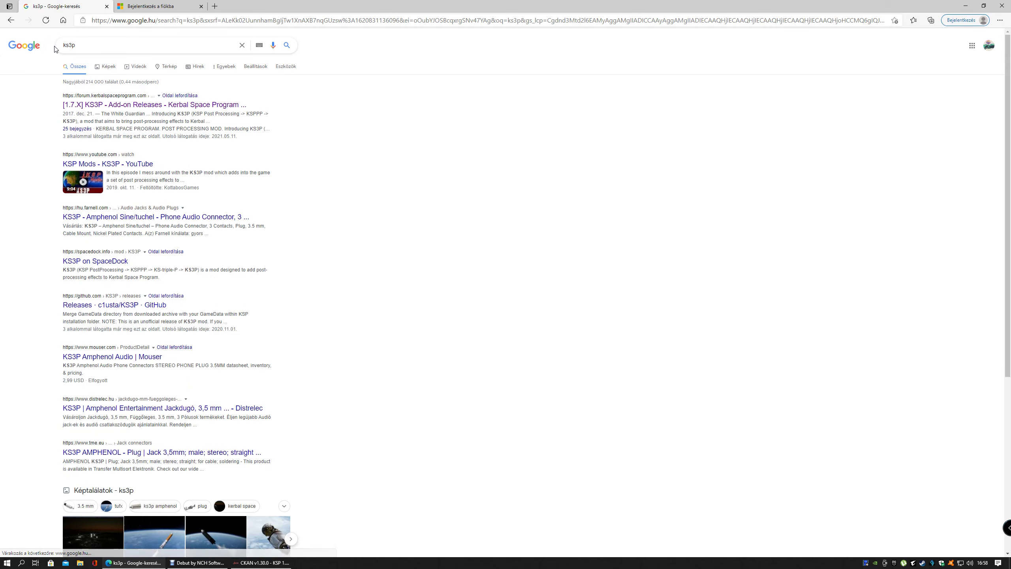
# - Open the [1.7.X] KS3P add-on release thread on the Kerbal Space Program forum and find its download links
pyautogui.click(140, 106)
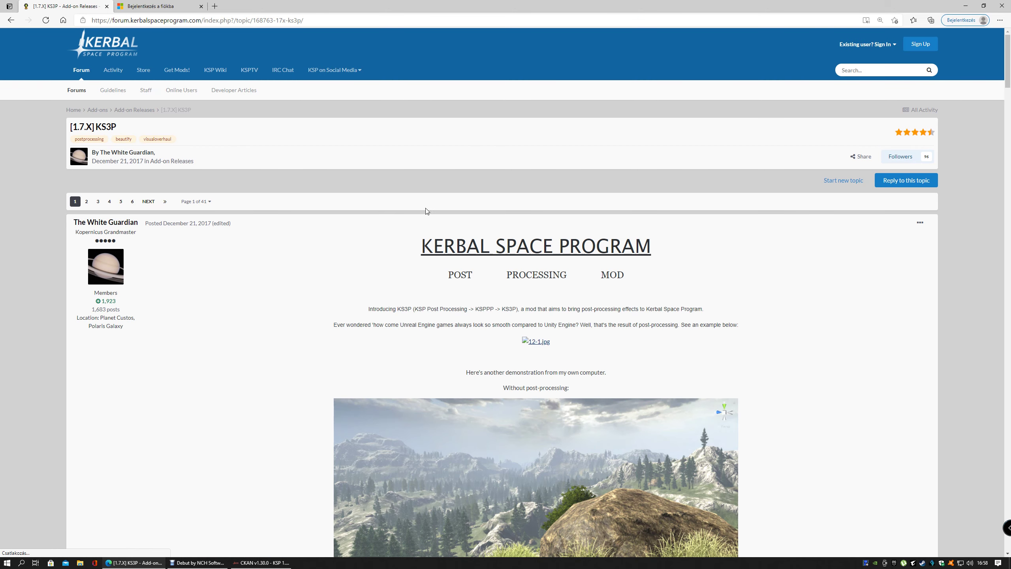
pyautogui.moveTo(462, 274); pyautogui.dragTo(649, 280)
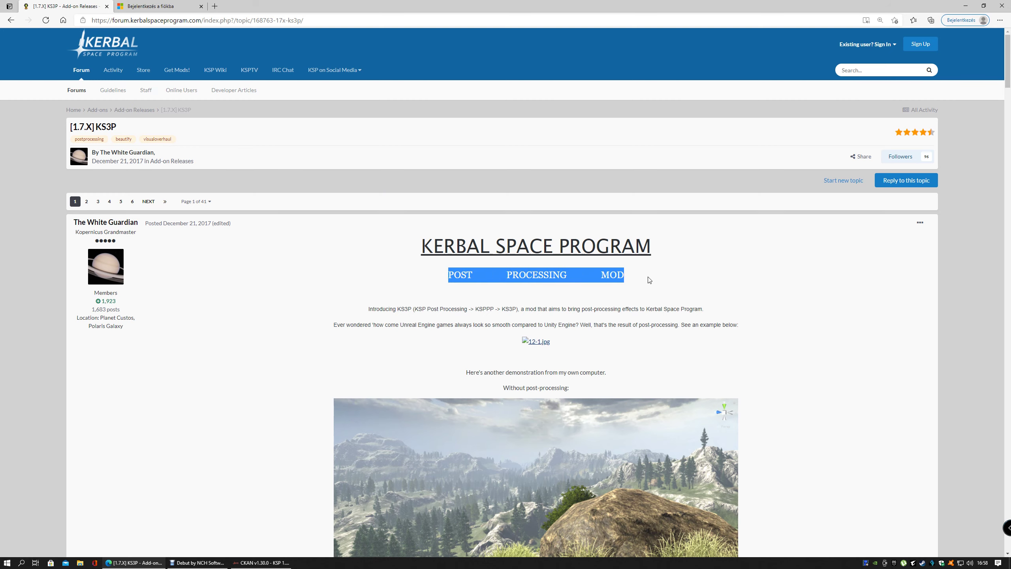
pyautogui.click(268, 336)
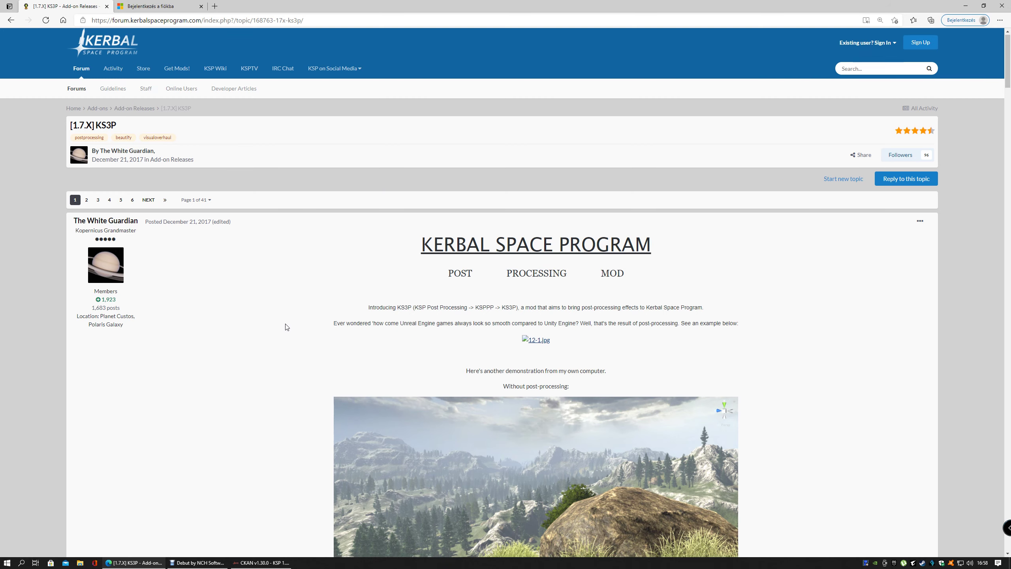
pyautogui.scroll(-5, 285, 325)
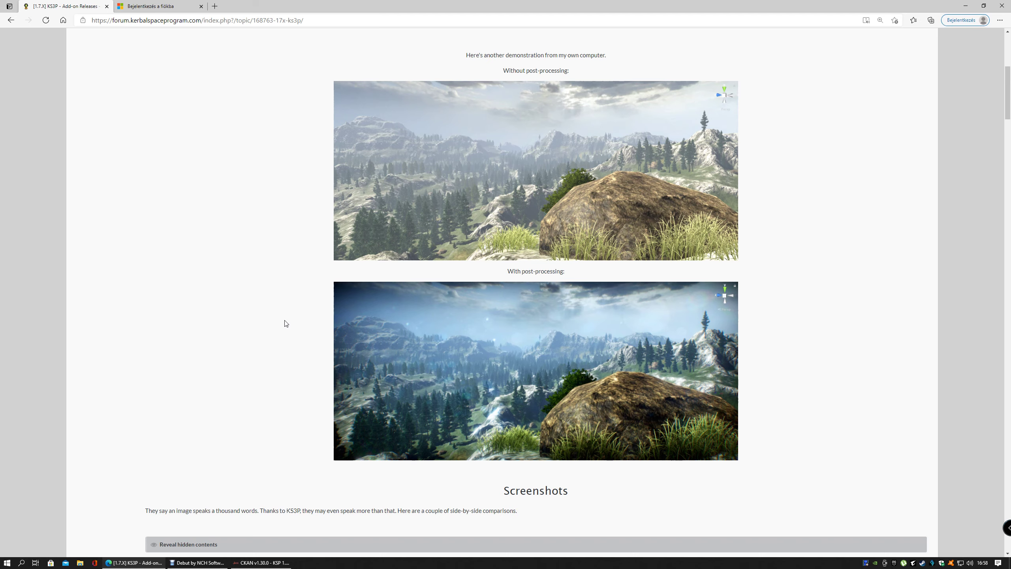
pyautogui.scroll(-10, 285, 323)
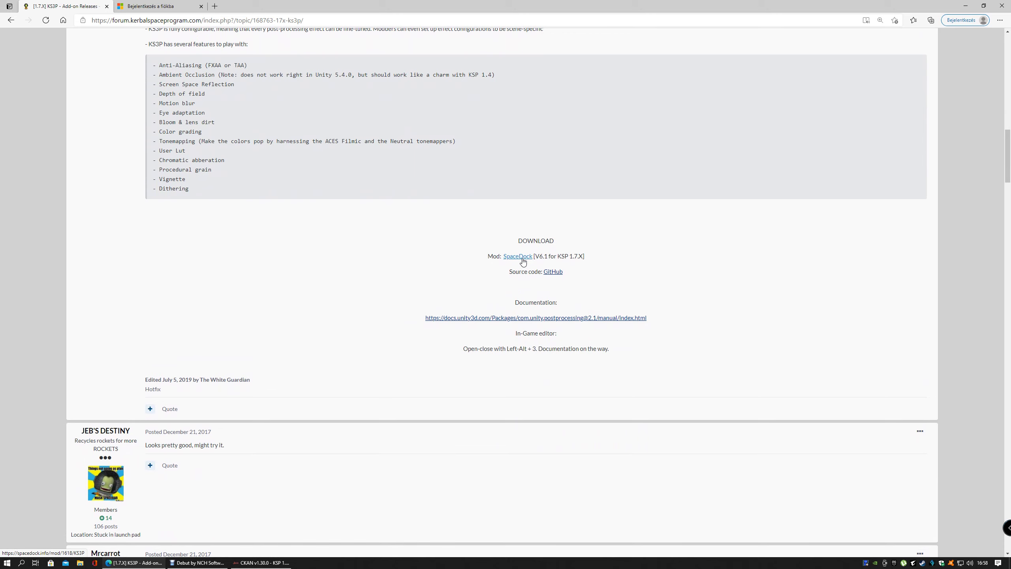
# - Download the KS3P mod archive from its SpaceDock page and dismiss the registration dialog
pyautogui.click(521, 258)
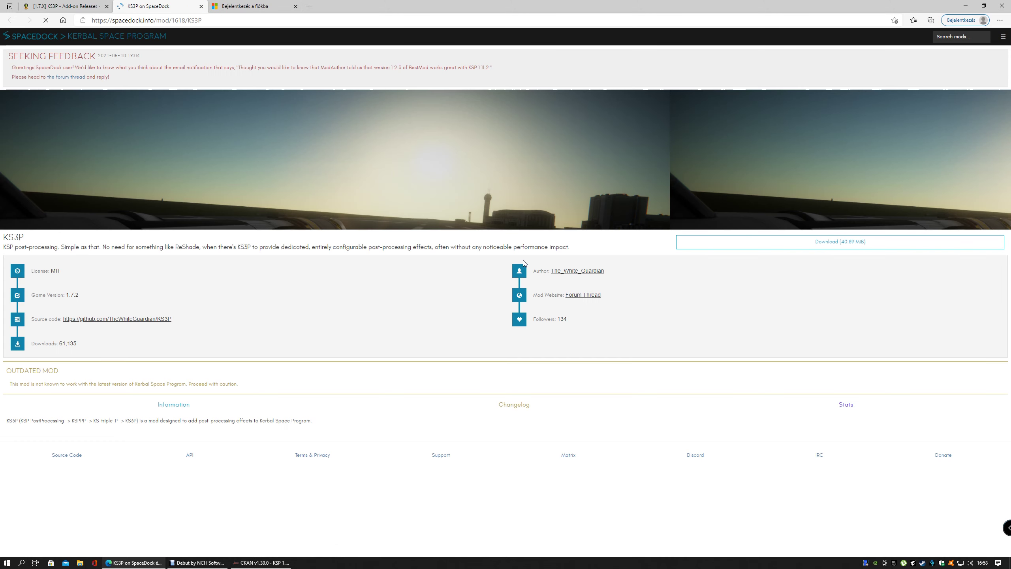
pyautogui.click(849, 248)
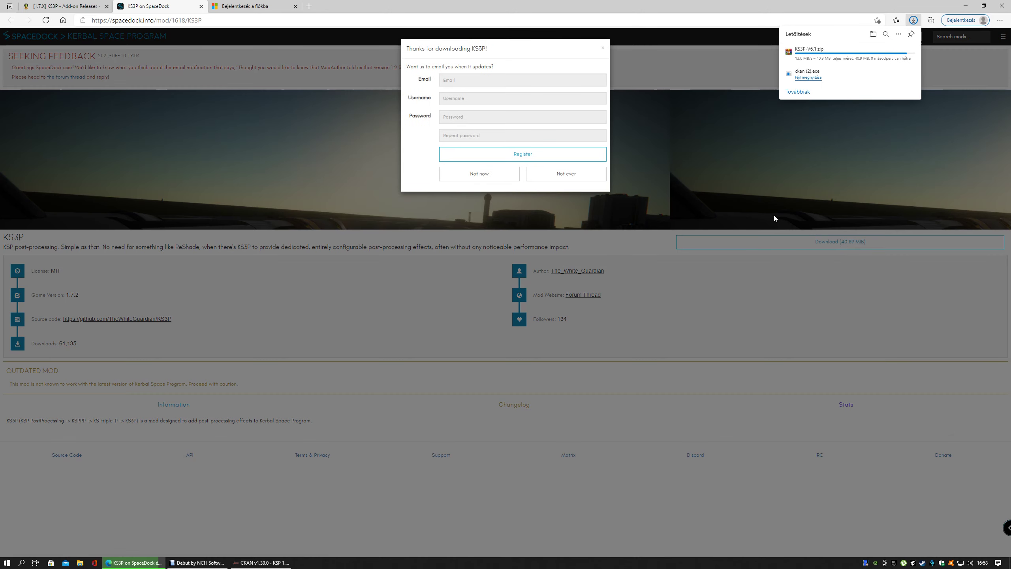
pyautogui.click(603, 48)
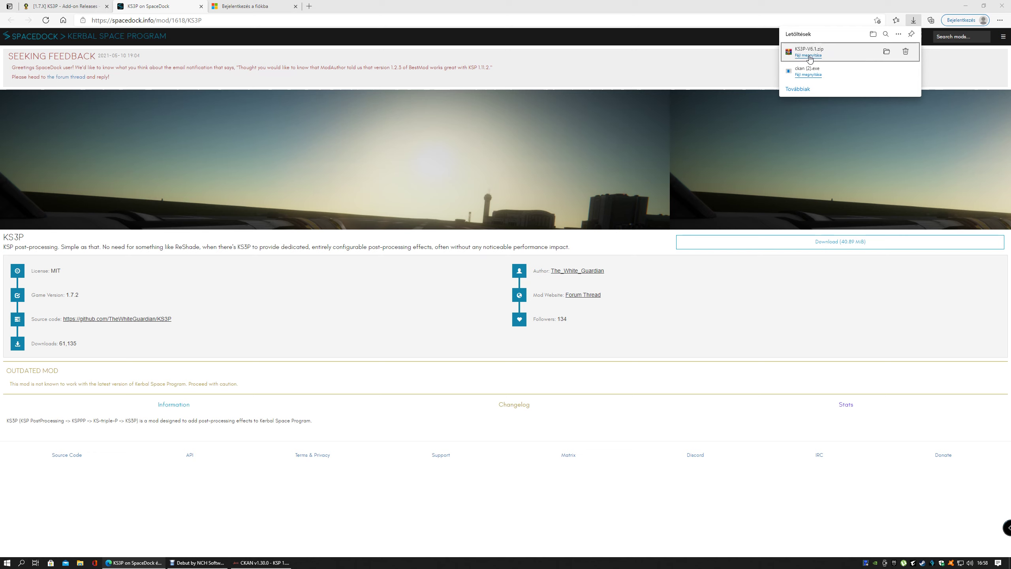
# - Open the downloaded KS3P-V6.1.zip archive and go into its GameData folder
pyautogui.click(809, 56)
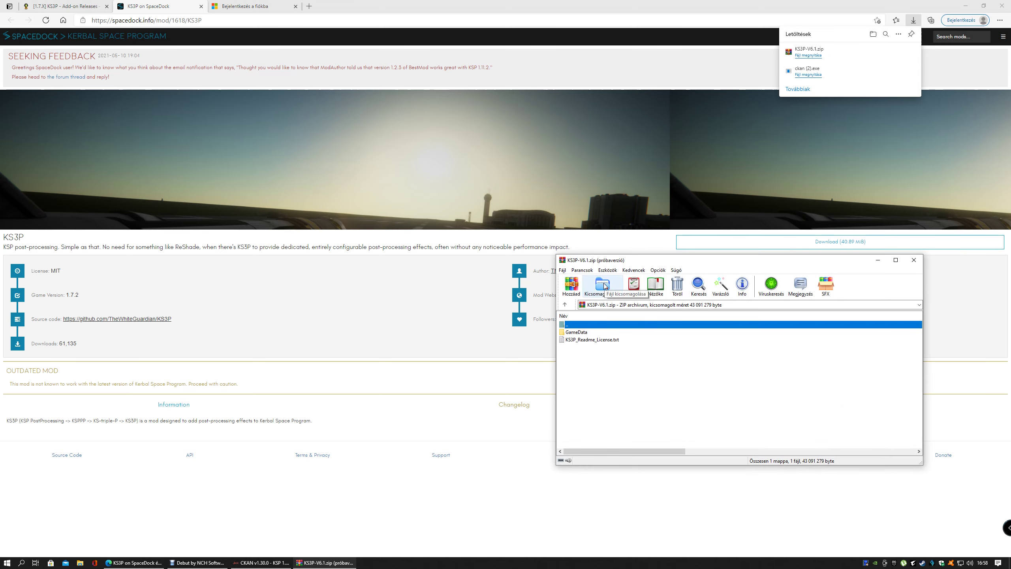
pyautogui.click(604, 285)
pyautogui.click(565, 257)
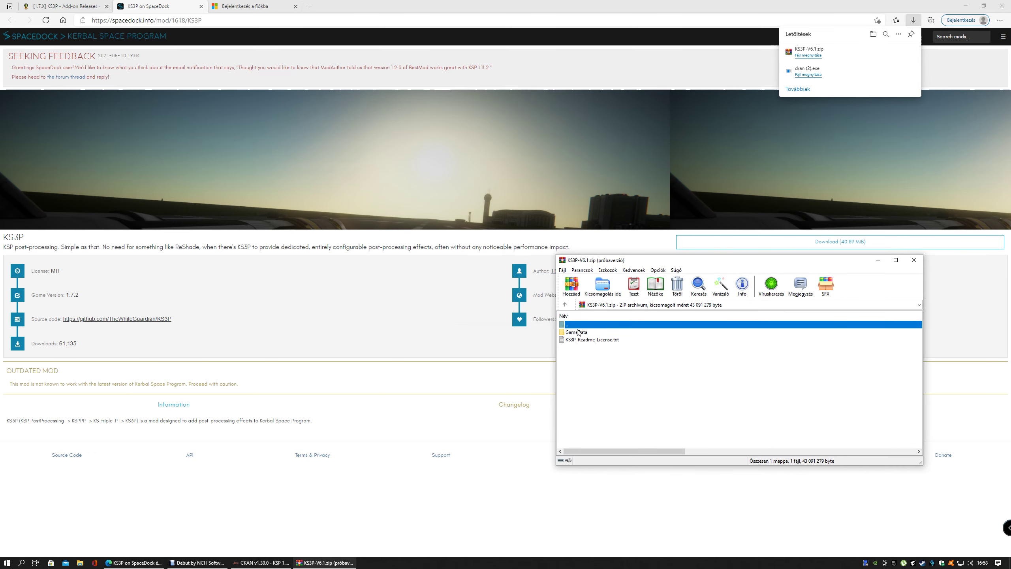
pyautogui.doubleClick(576, 332)
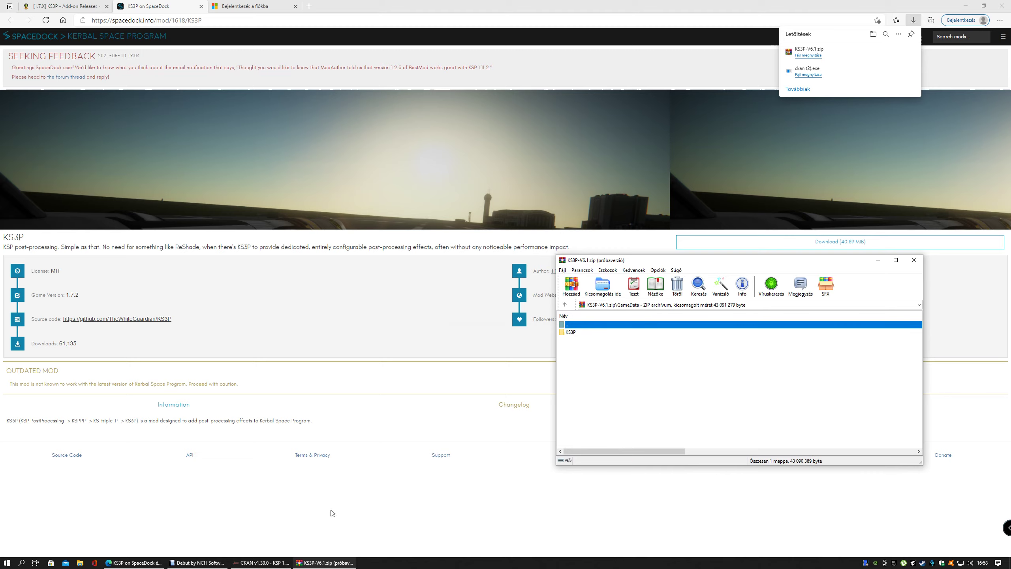
# - Switch to CKAN, open the Kerbal Space Program game directory and go into its GameData folder
pyautogui.click(289, 562)
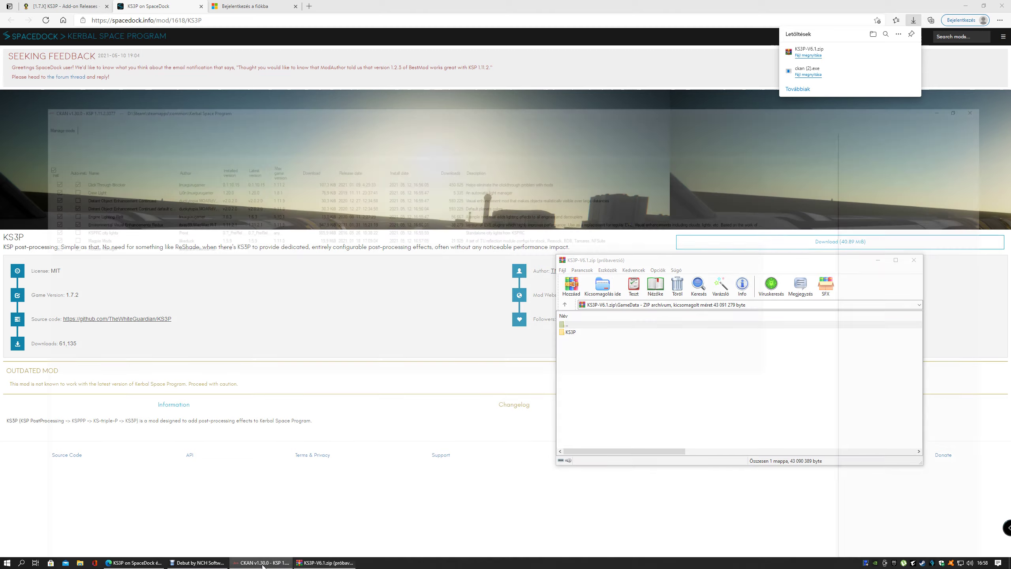
pyautogui.click(9, 14)
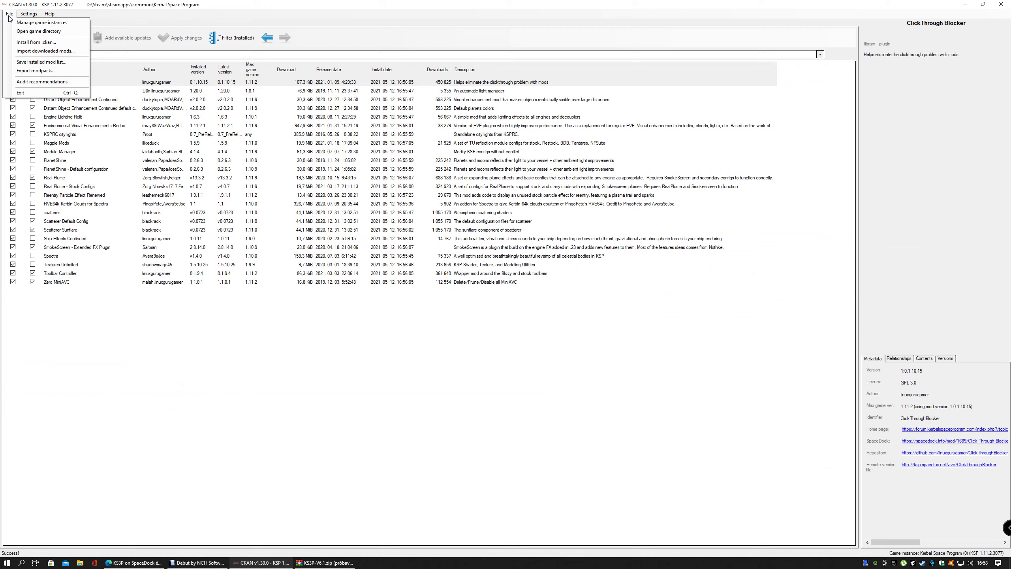
pyautogui.click(21, 32)
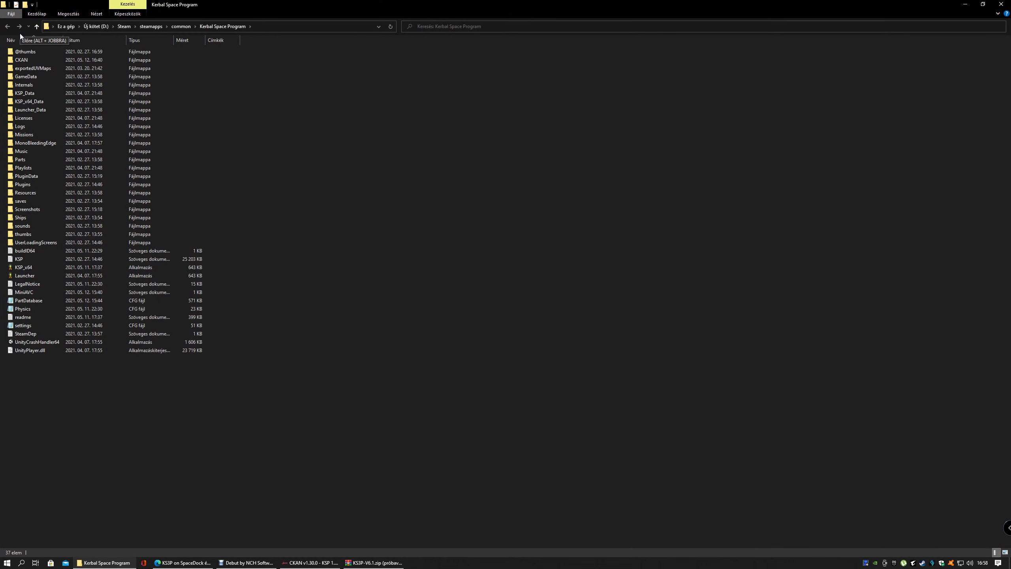
pyautogui.doubleClick(25, 77)
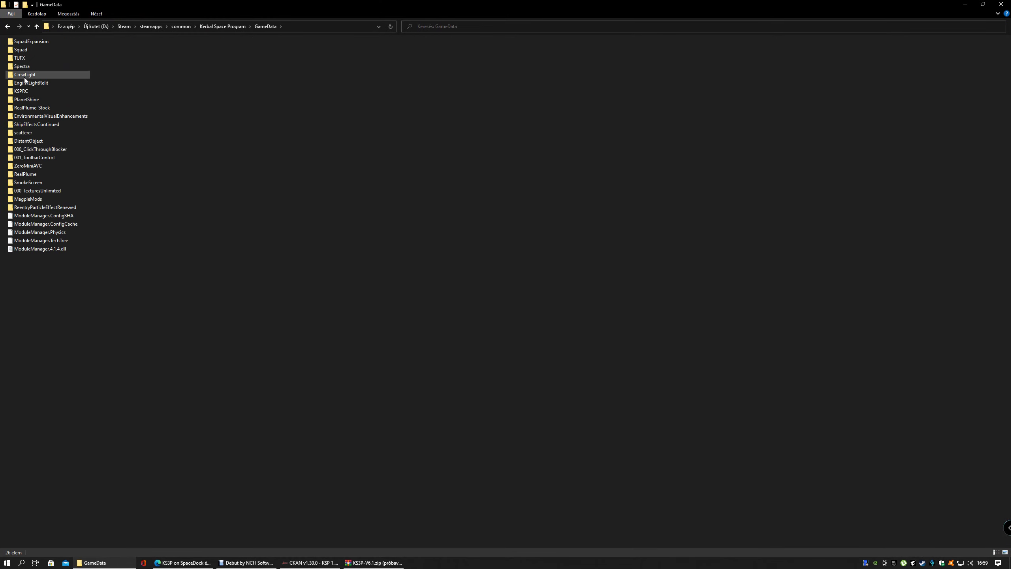
# - Extract the KS3P folder from the archive into the game's GameData folder, then close the archive and minimize the folder window
pyautogui.click(368, 562)
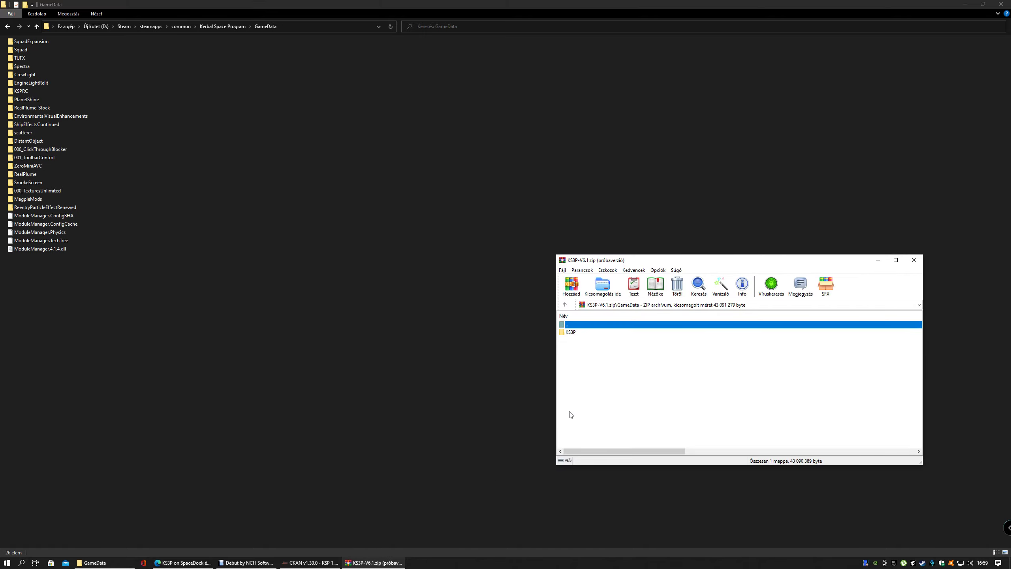
pyautogui.moveTo(571, 332); pyautogui.dragTo(288, 389)
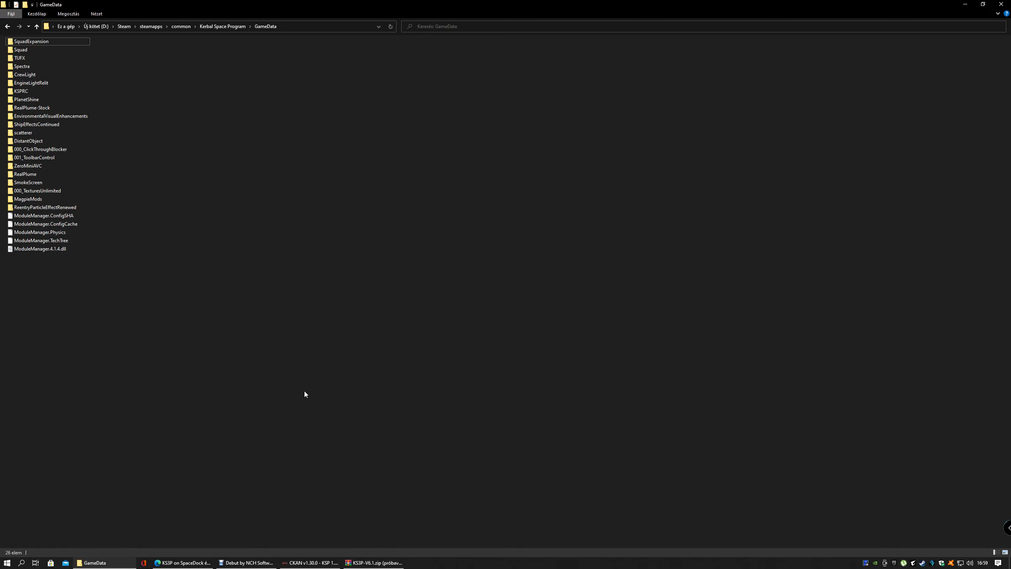
pyautogui.click(374, 562)
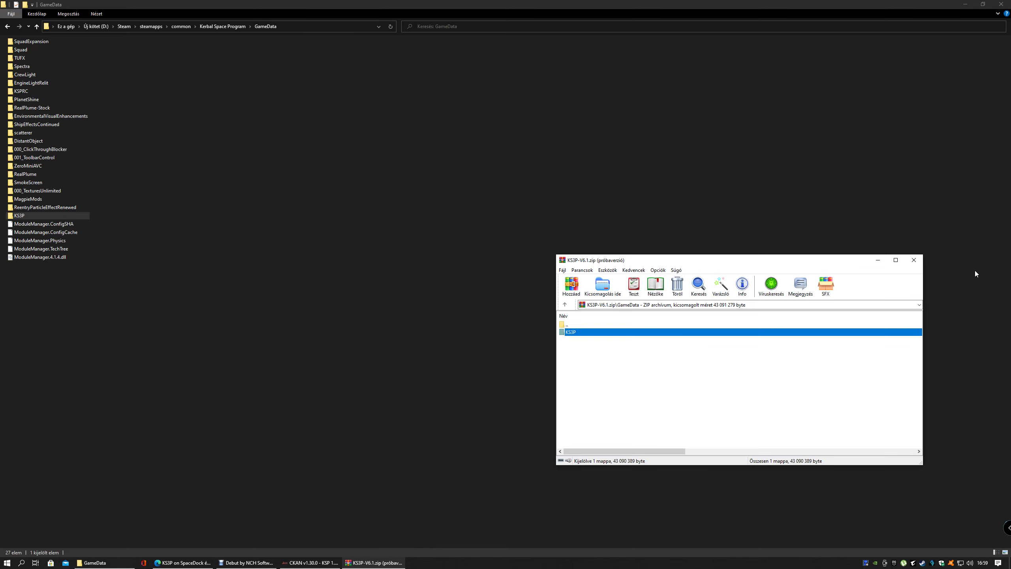
pyautogui.click(913, 262)
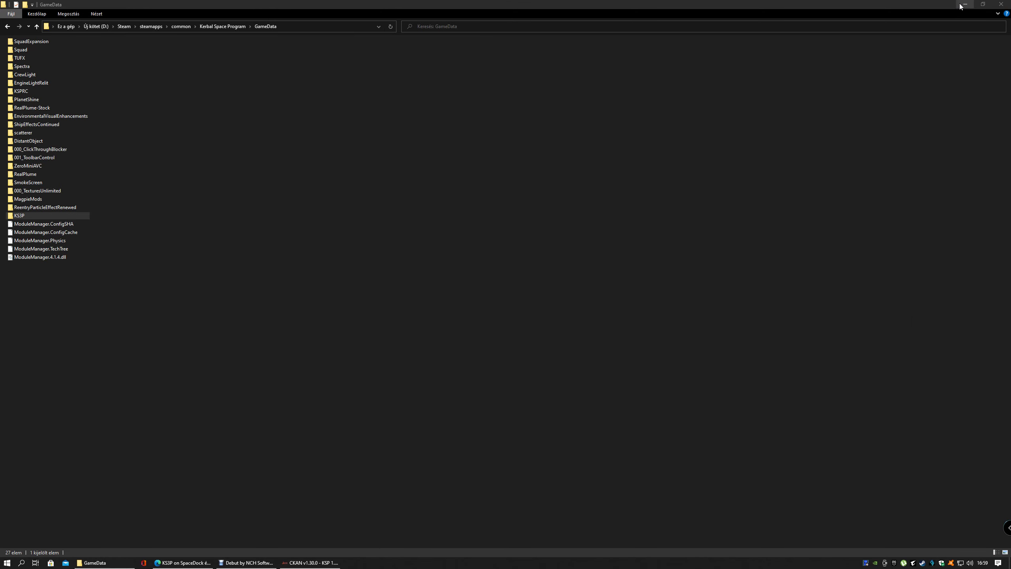
pyautogui.click(961, 4)
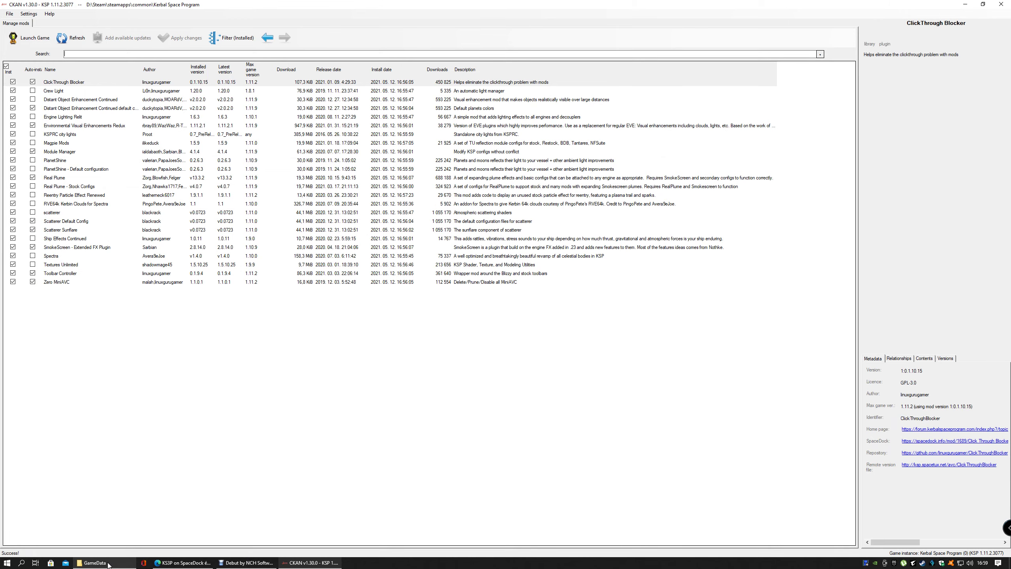
# - Switch to the Edge browser, close the SpaceDock page, return to the Google results and search for "TufX"
pyautogui.click(183, 562)
pyautogui.click(201, 6)
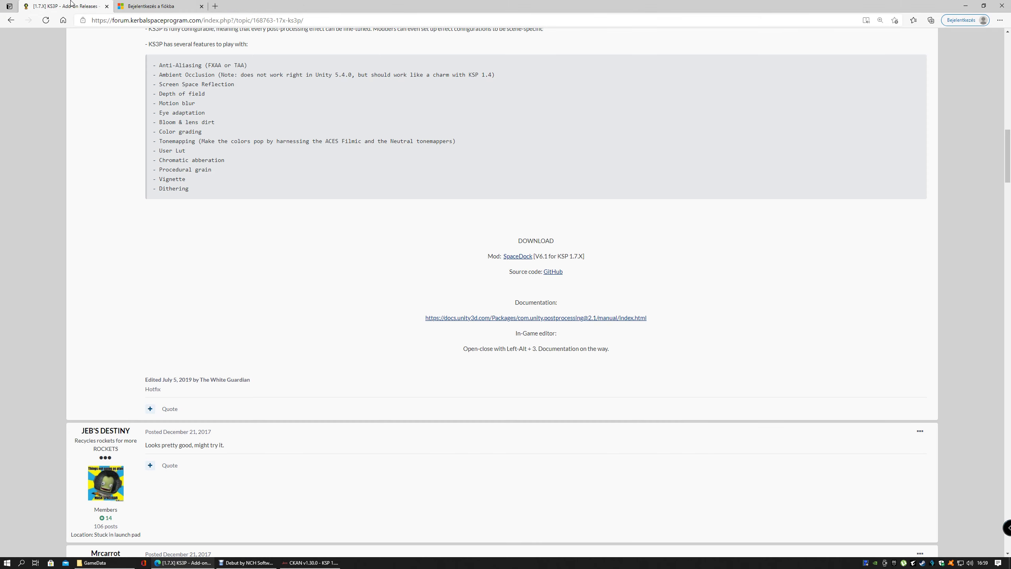
pyautogui.click(10, 21)
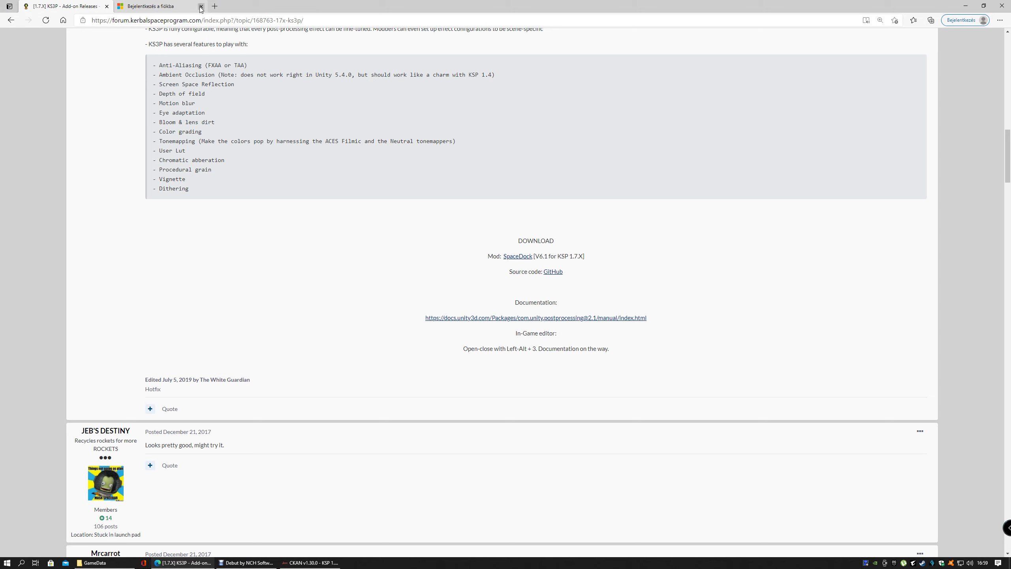
pyautogui.press('/')
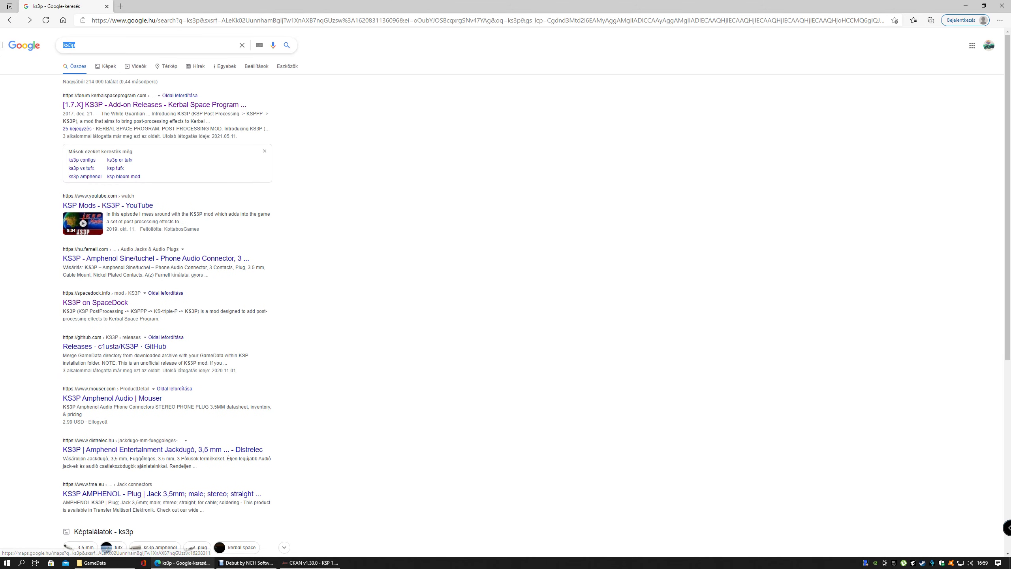
pyautogui.press('BackSpace')
pyautogui.write('T')
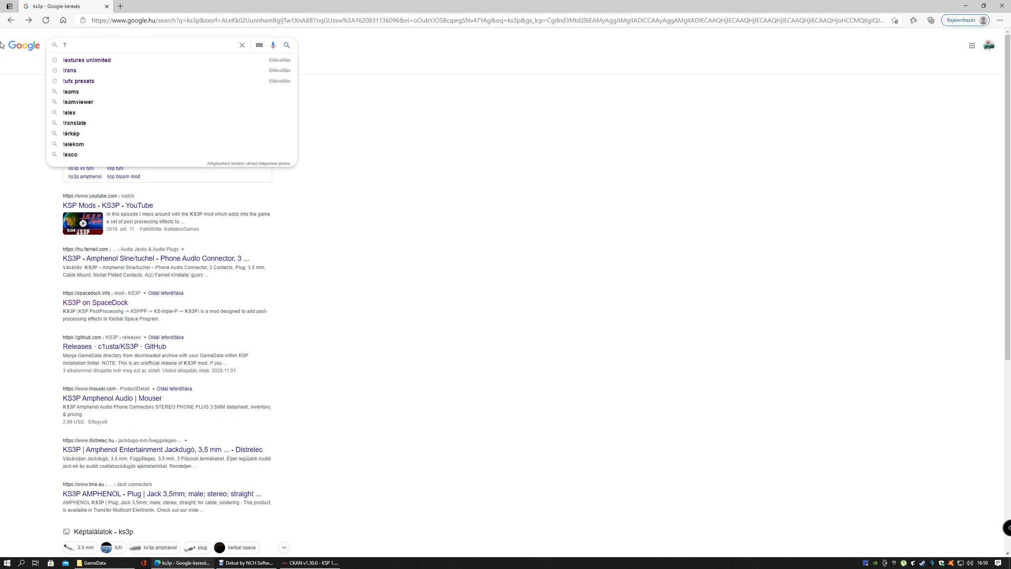
pyautogui.write('ufX')
pyautogui.press('Return')
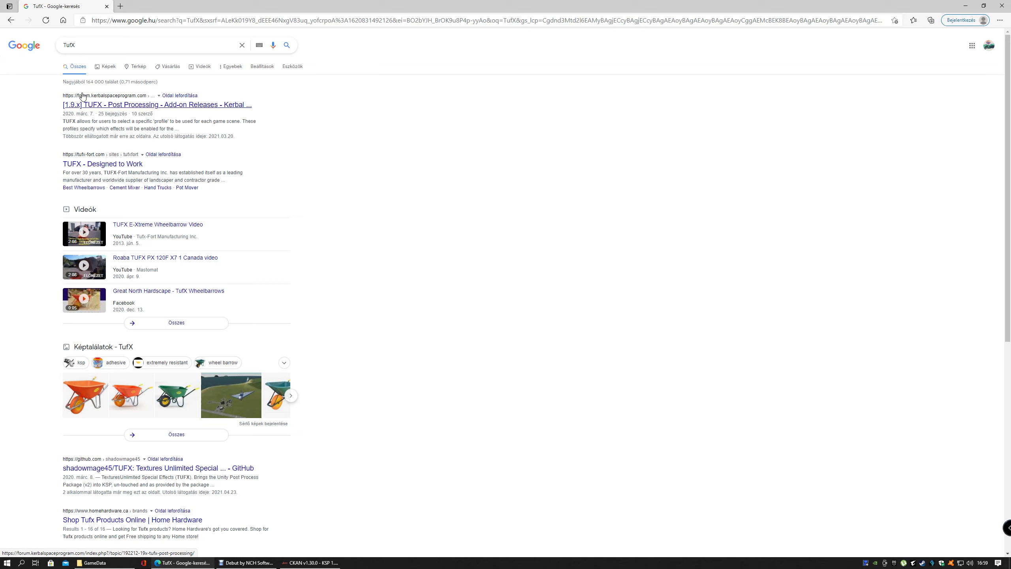
# - Open the [1.9.x] TUFX - Post Processing forum thread and examine its comparison images, requirements, installation and configuration notes
pyautogui.click(146, 108)
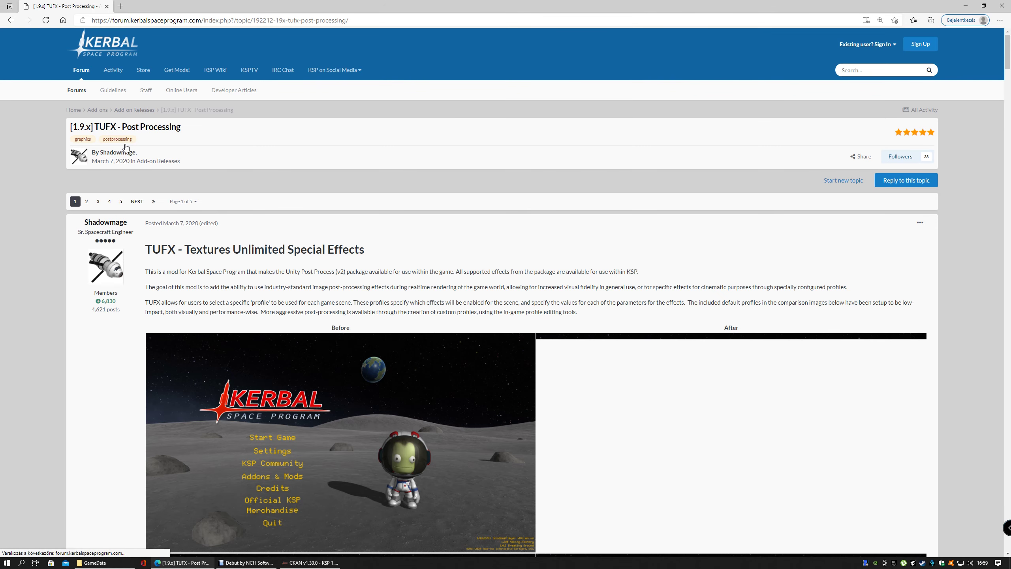
pyautogui.scroll(-1, 88, 217)
pyautogui.scroll(-9, 87, 217)
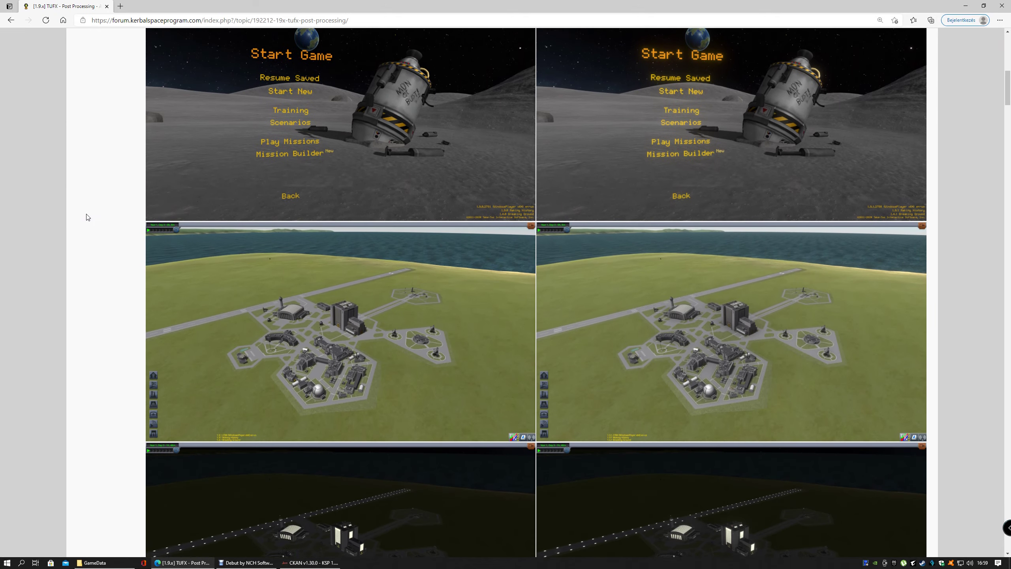
pyautogui.scroll(-11, 88, 217)
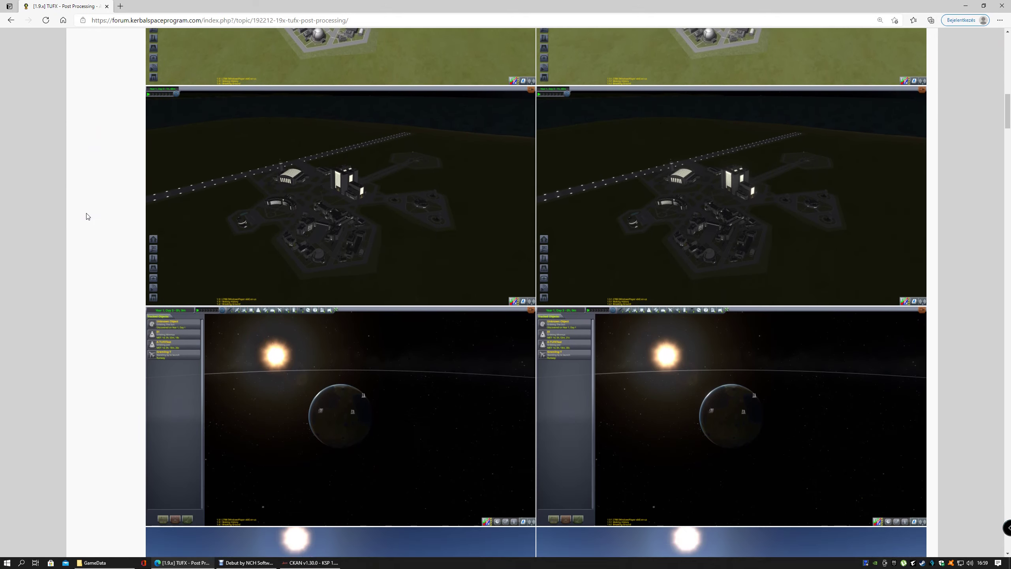
pyautogui.scroll(-15, 87, 216)
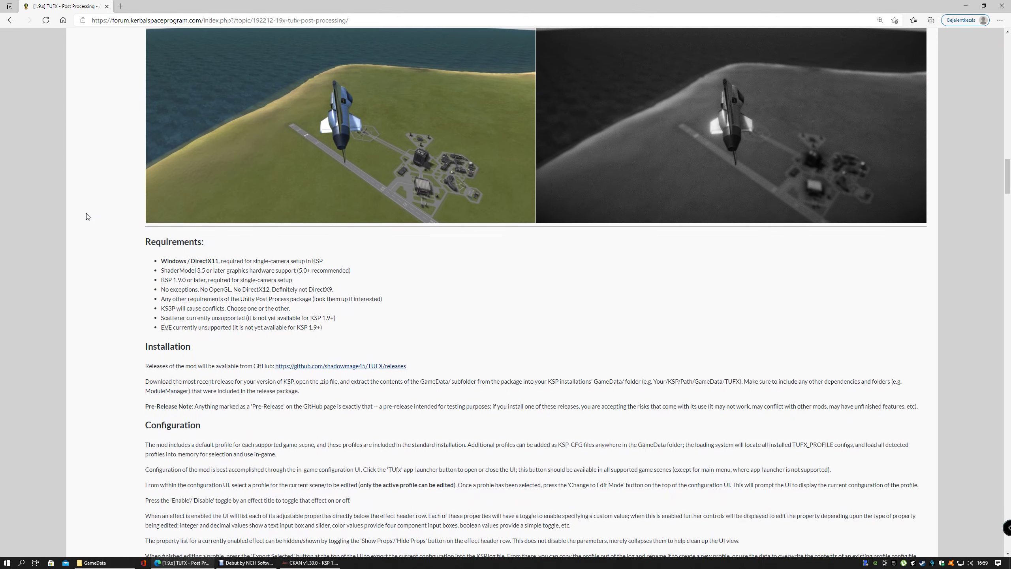
pyautogui.scroll(-4, 88, 216)
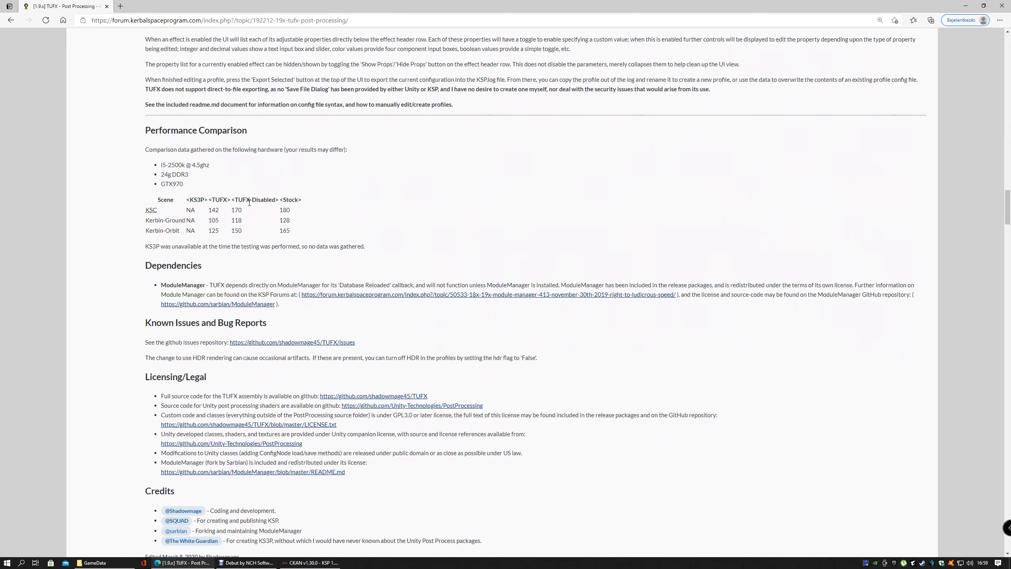
pyautogui.scroll(7, 76, 197)
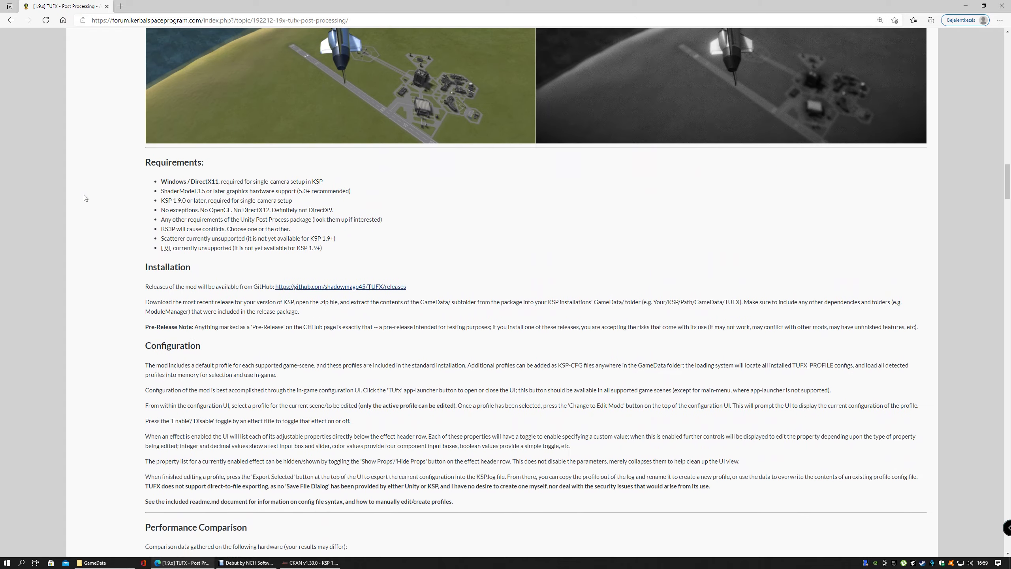
pyautogui.scroll(-15, 60, 255)
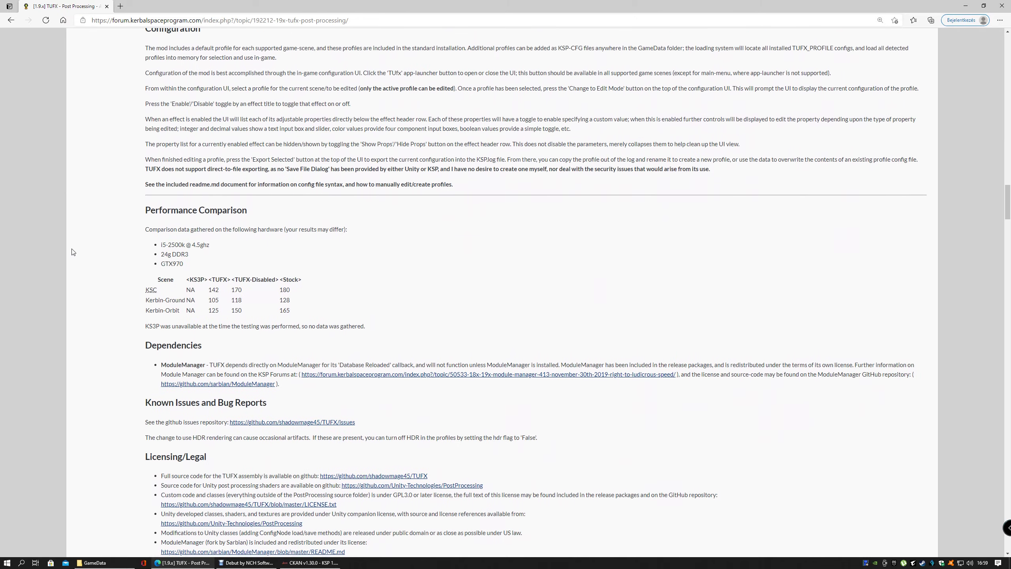
pyautogui.scroll(-4, 79, 250)
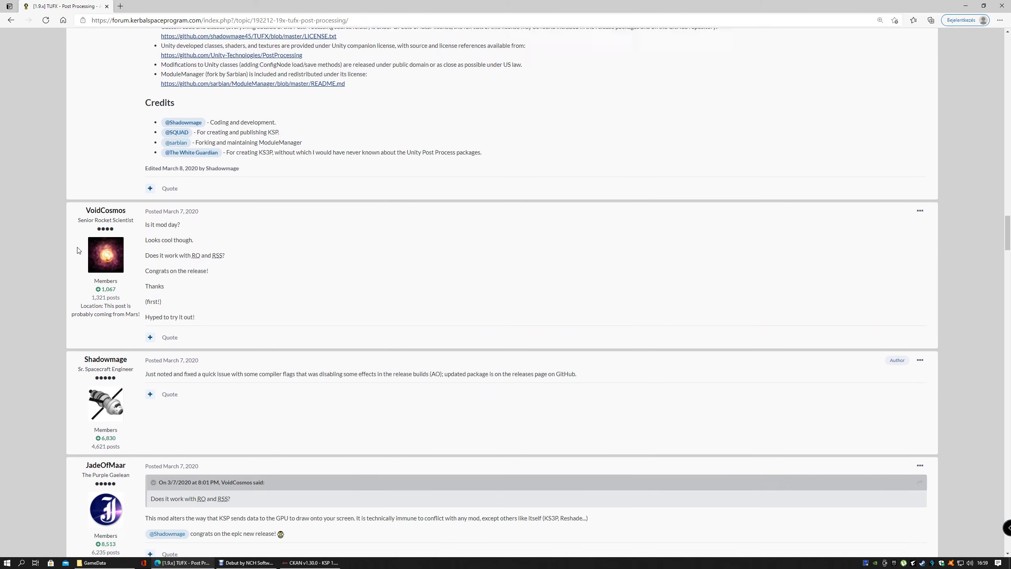
pyautogui.scroll(9, 79, 250)
pyautogui.scroll(20, 78, 250)
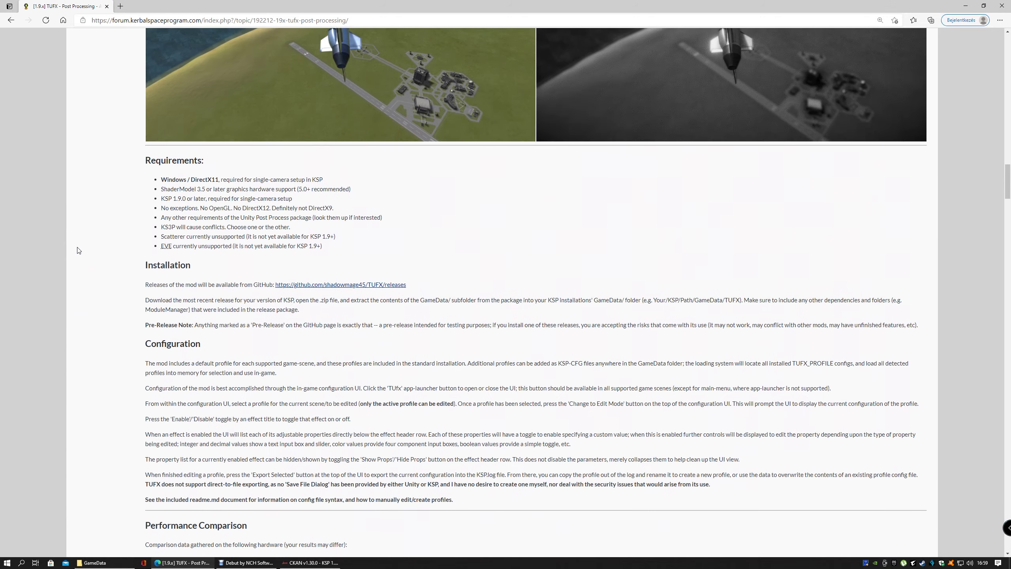
pyautogui.scroll(10, 79, 250)
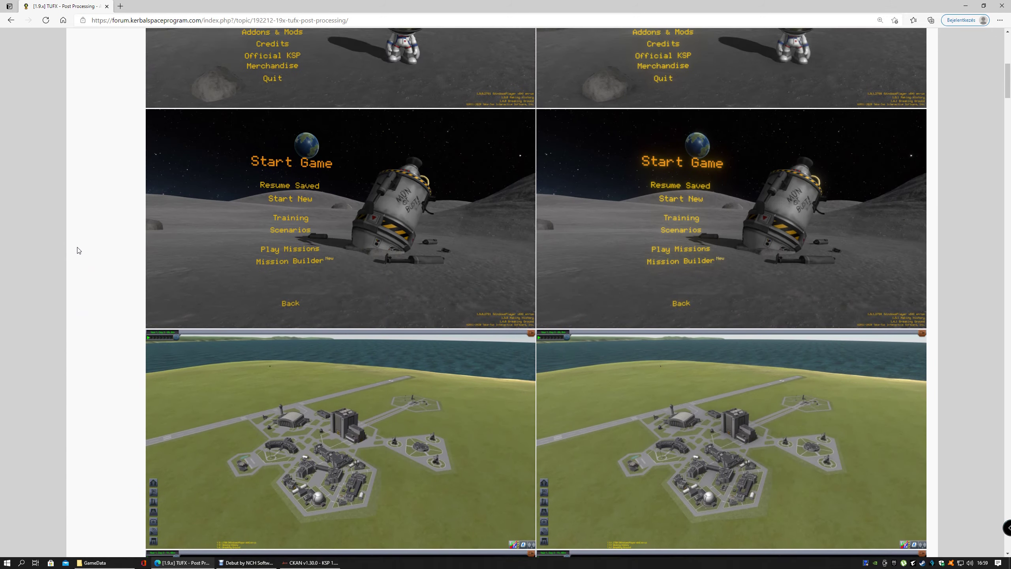
# - Copy the TUFX folder from the desktop into the game's GameData folder, replacing the existing files
pyautogui.click(963, 11)
pyautogui.click(963, 7)
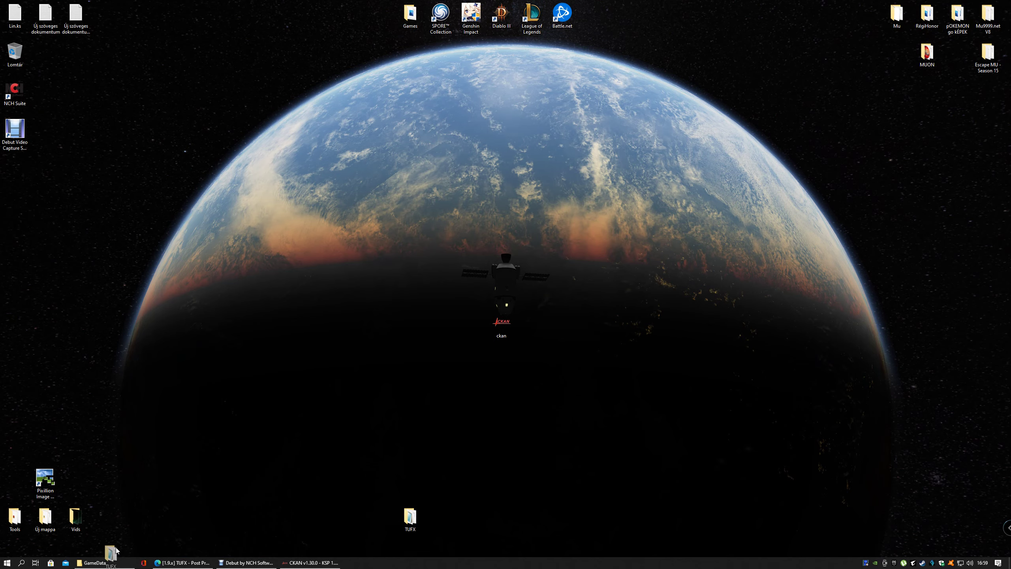
pyautogui.click(102, 562)
pyautogui.moveTo(104, 565); pyautogui.dragTo(272, 412)
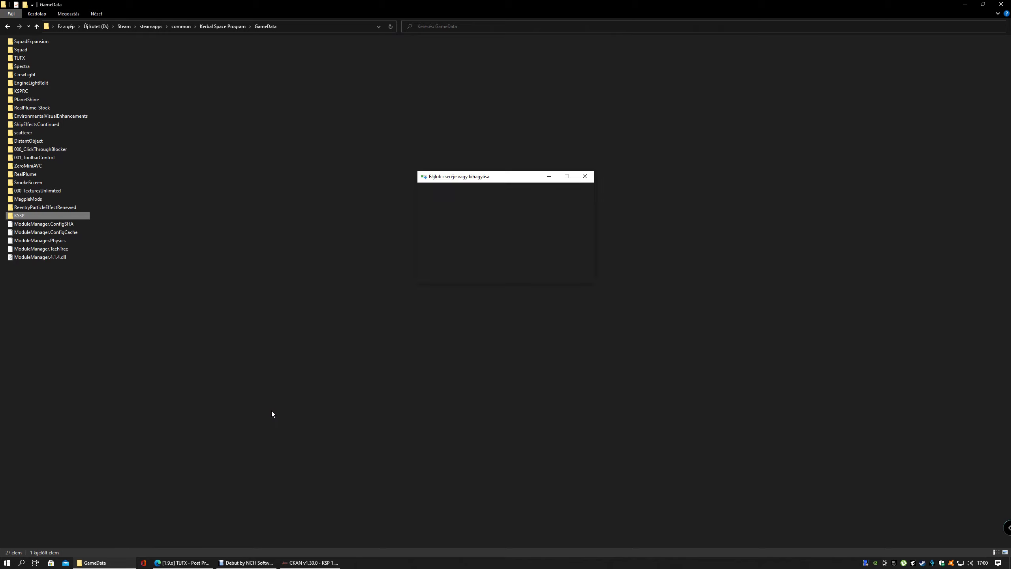
pyautogui.click(530, 217)
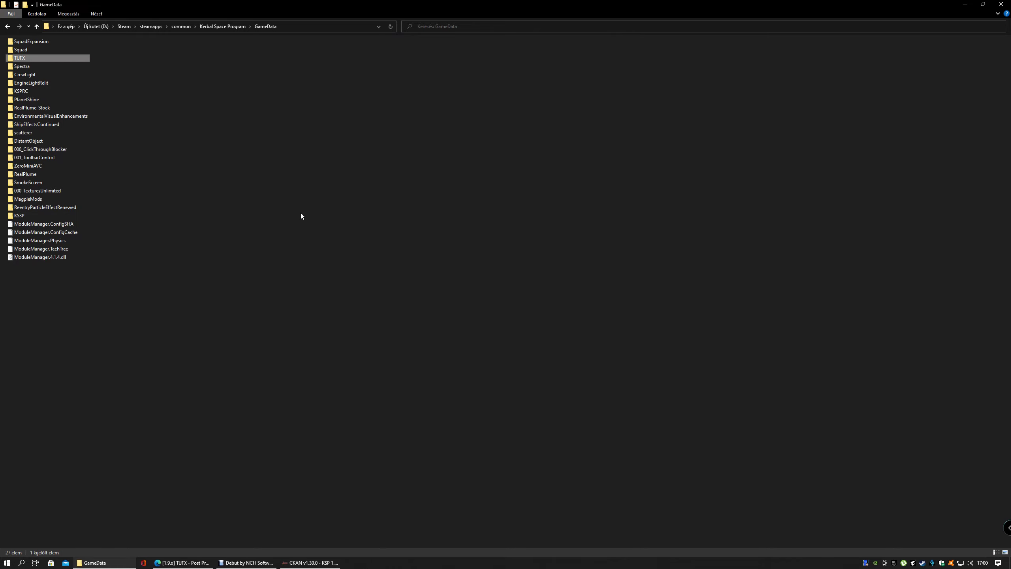
pyautogui.click(311, 228)
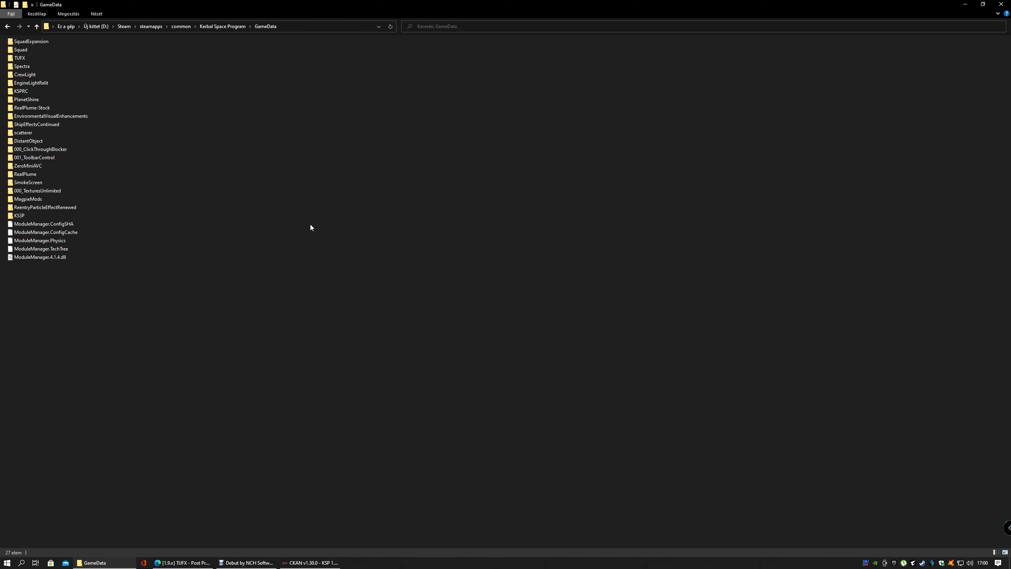
# - Close the GameData folder window and switch back to the CKAN mod manager
pyautogui.click(1001, 4)
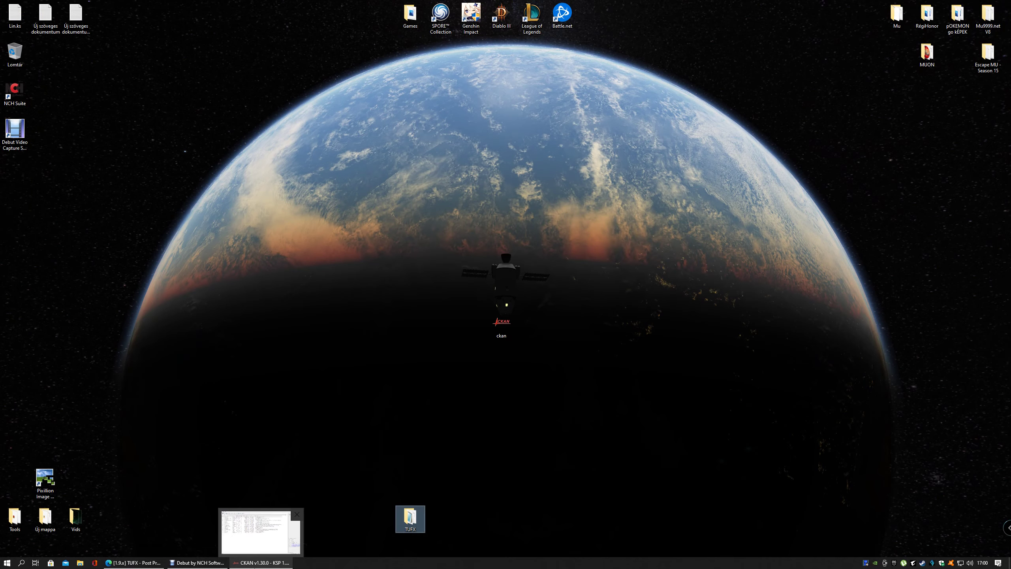
pyautogui.click(262, 562)
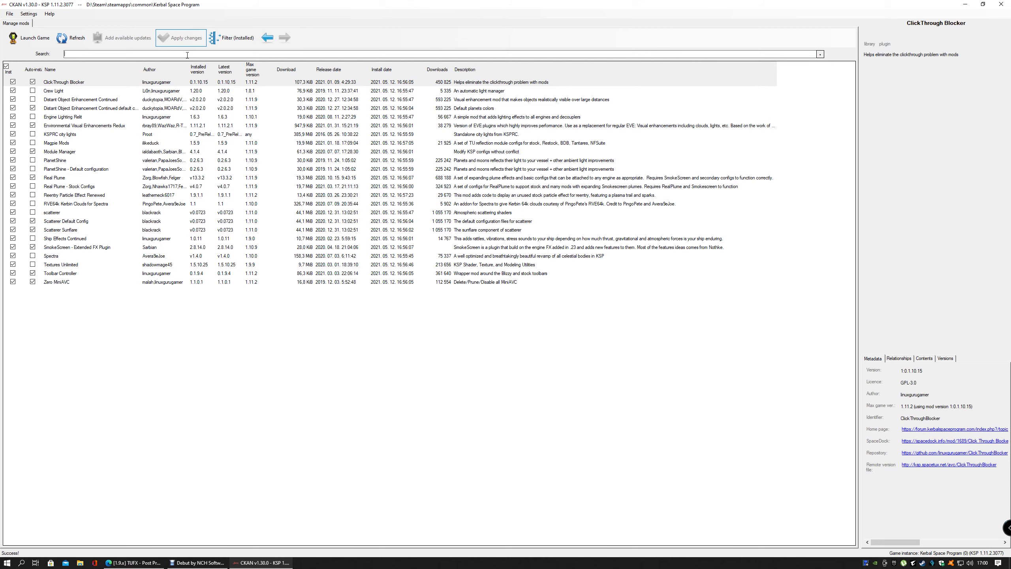
pyautogui.click(225, 36)
pyautogui.click(211, 57)
pyautogui.write('This is the base:)')
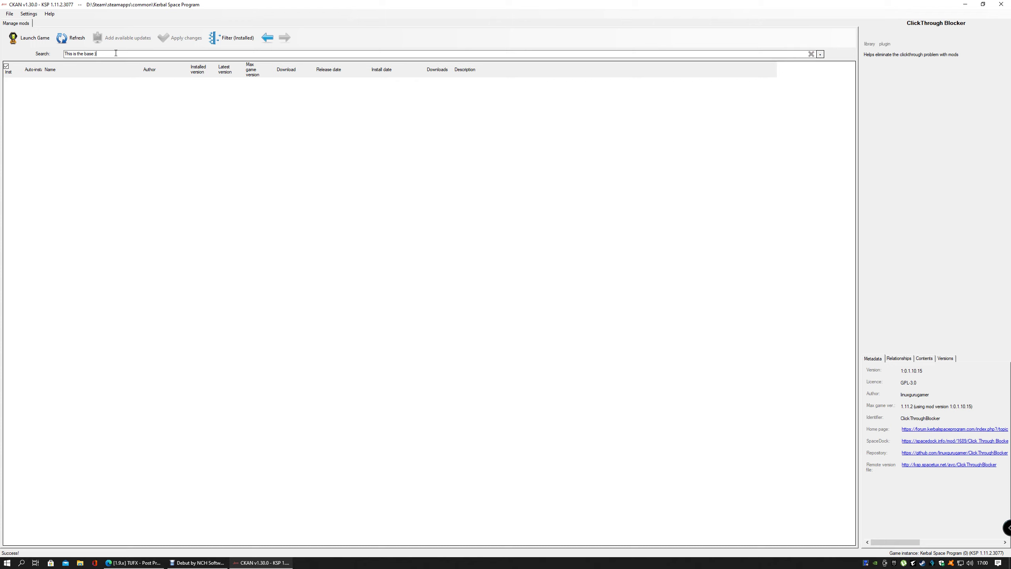
pyautogui.hotkey('ctrl', 'a')
pyautogui.press('BackSpace')
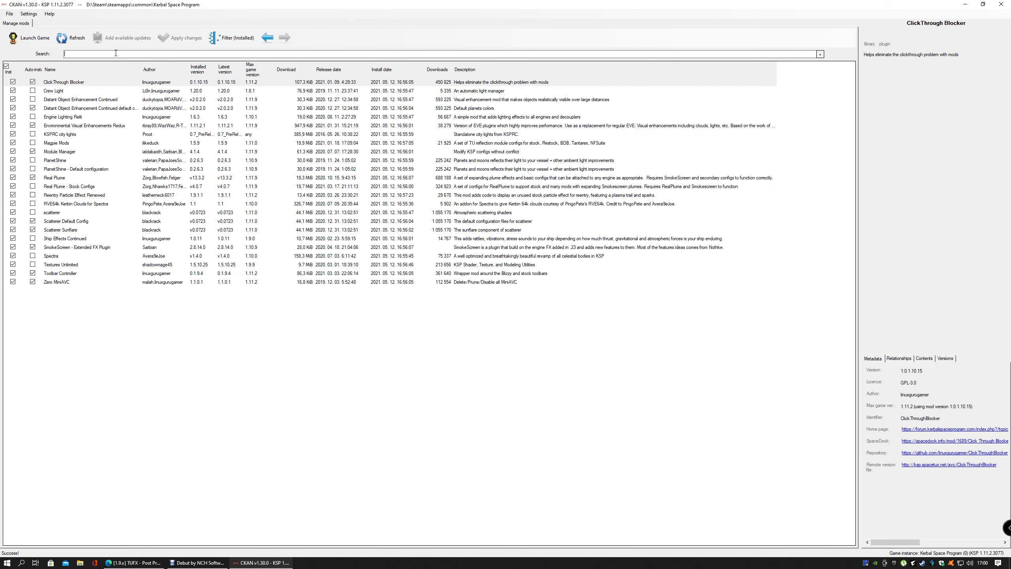
pyautogui.write('Ckan is yo')
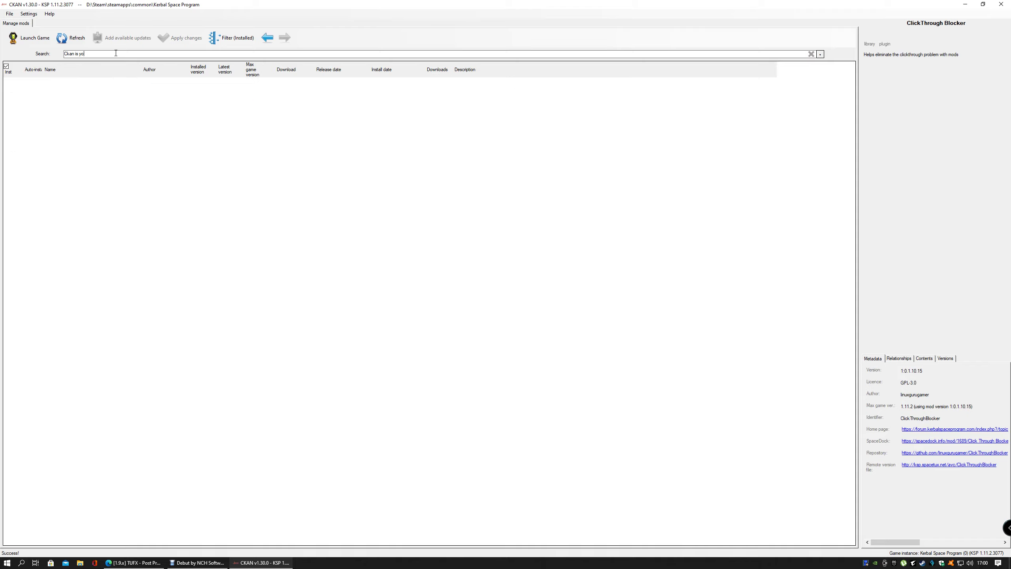
pyautogui.write('ur best friend:)')
pyautogui.hotkey('ctrl', 'a')
pyautogui.press('BackSpace')
pyautogui.write('Lets')
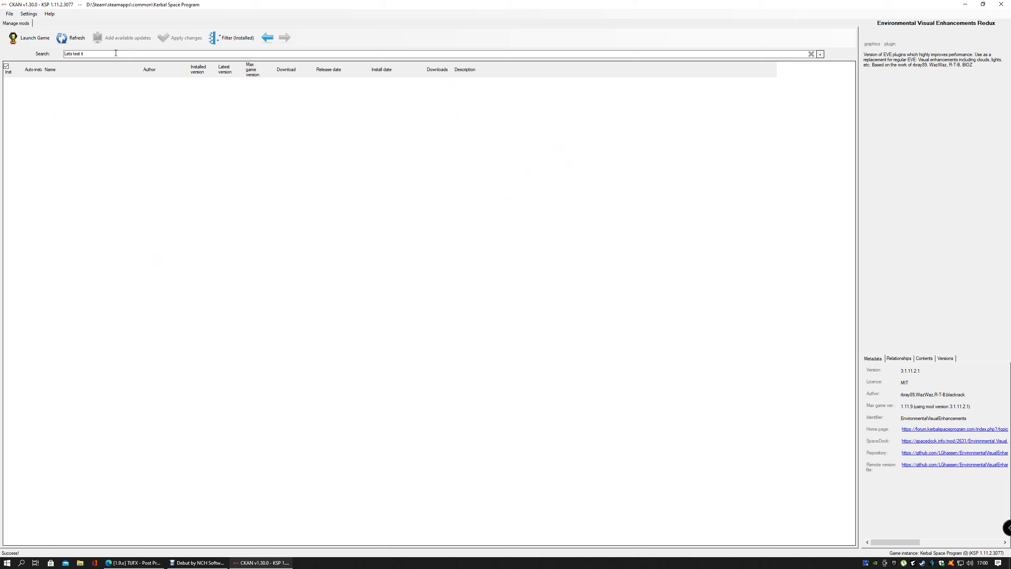
pyautogui.hotkey('ctrl', 'a')
pyautogui.press('BackSpace')
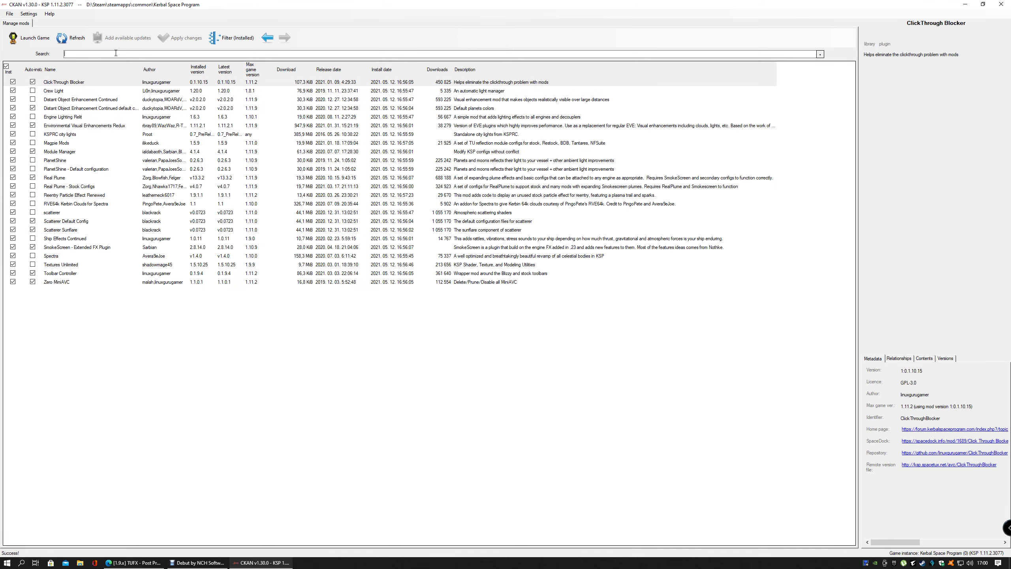
# - Launch Kerbal Space Program from the mod manager
pyautogui.click(32, 38)
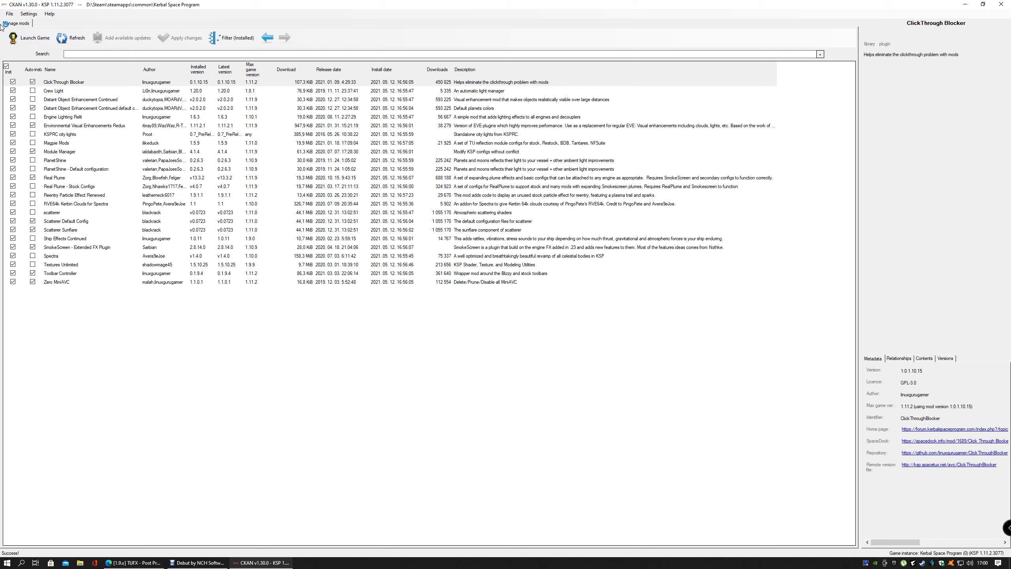